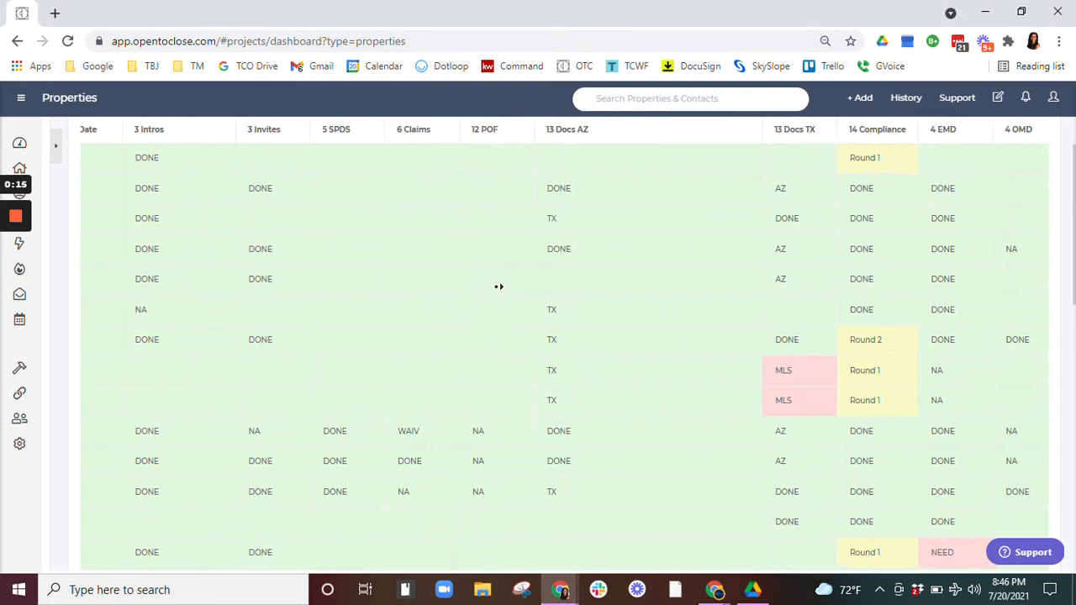
Step: Open the 13 Docs AZ cell of a property to browse its choice options, then cancel the edit
middle_click(498, 288)
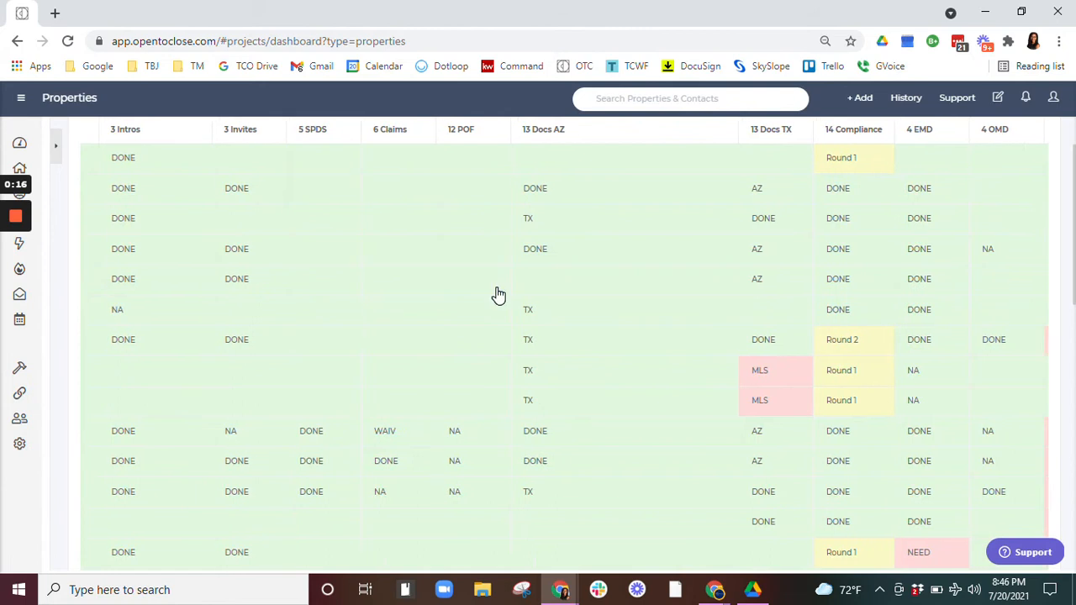
click(534, 192)
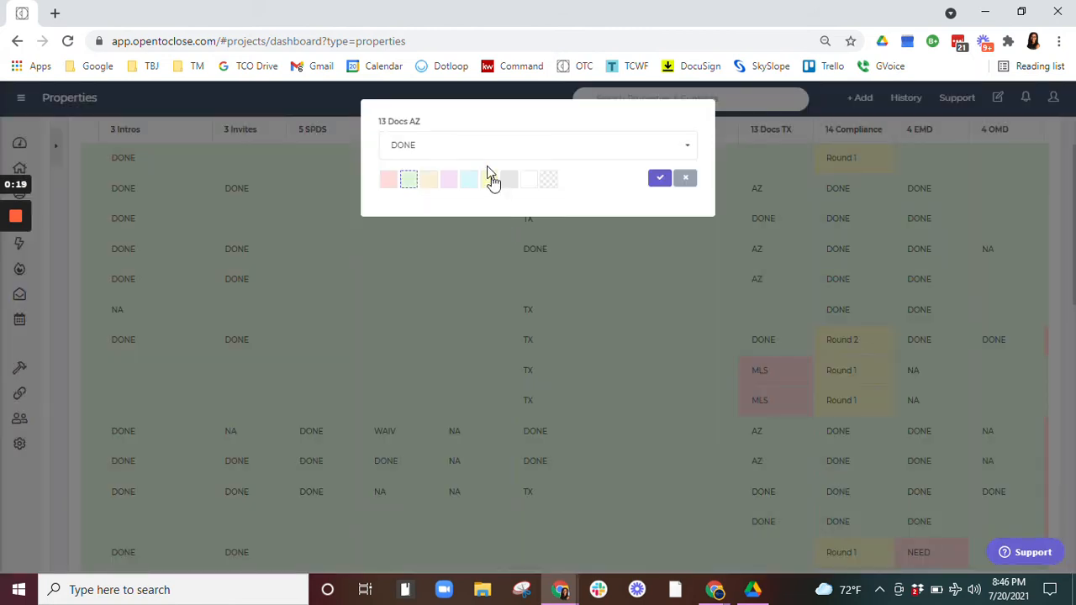
click(480, 155)
scroll(463, 317, down, 4)
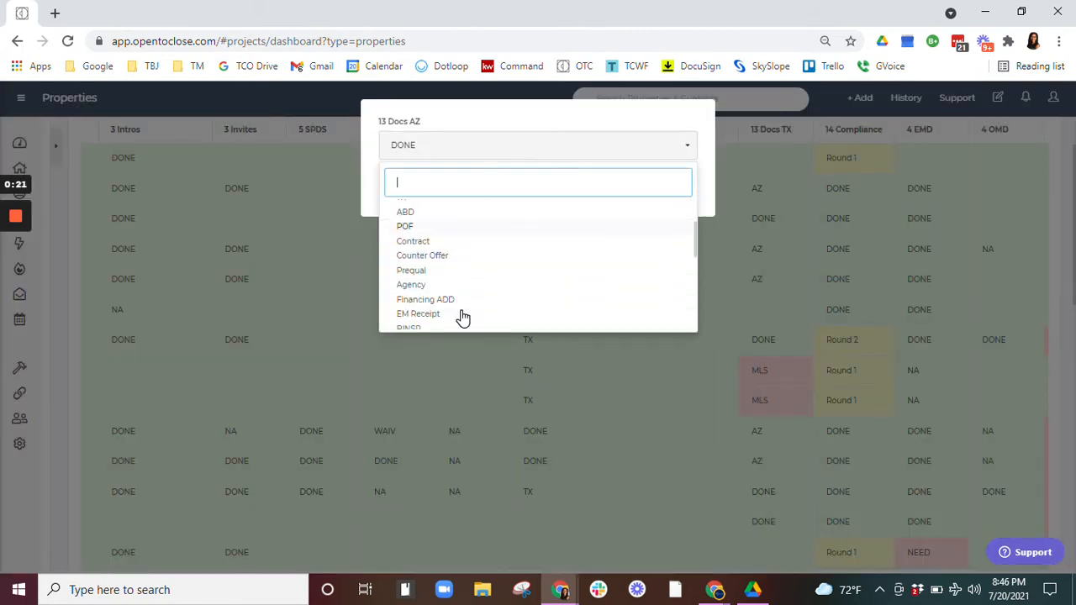
scroll(462, 317, up, 4)
click(603, 145)
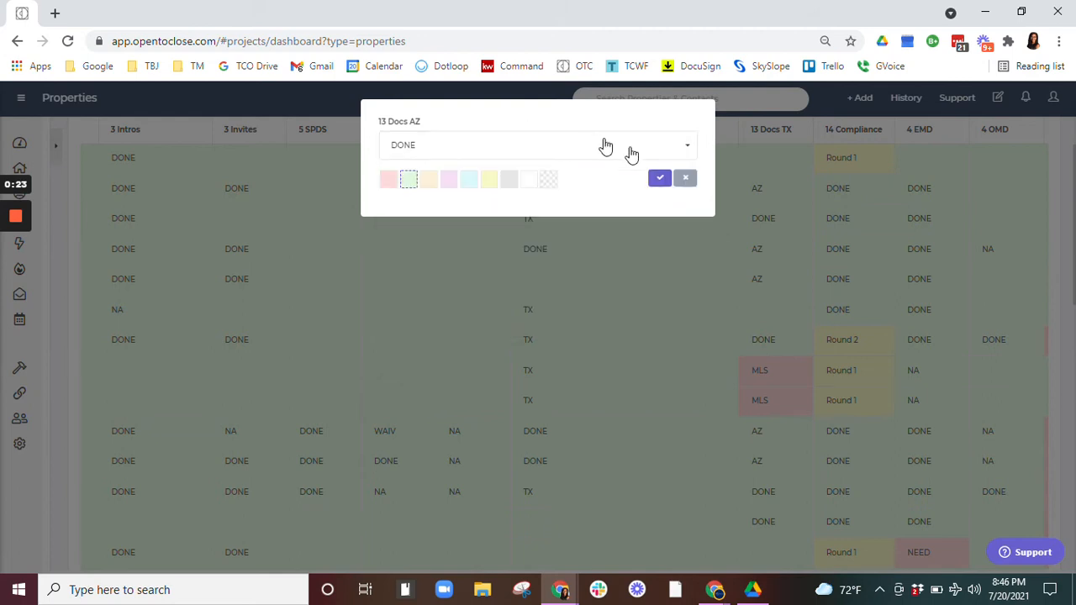
click(682, 178)
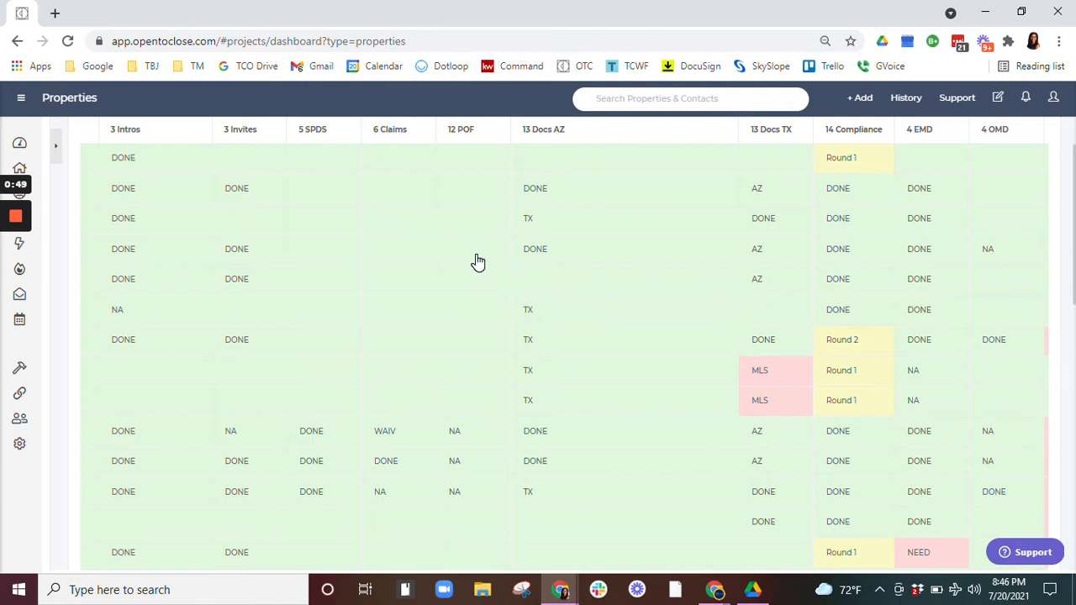
Step: Switch to the Table Field Choices spreadsheet and review the values listed under the 3 Intros column
scroll(475, 253, left, 5)
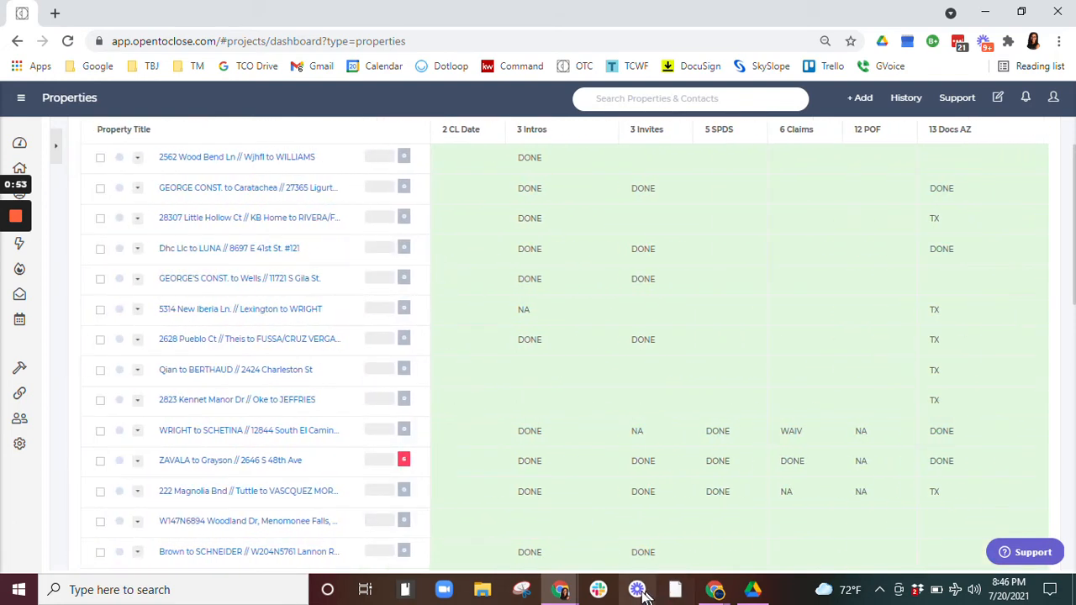
click(984, 17)
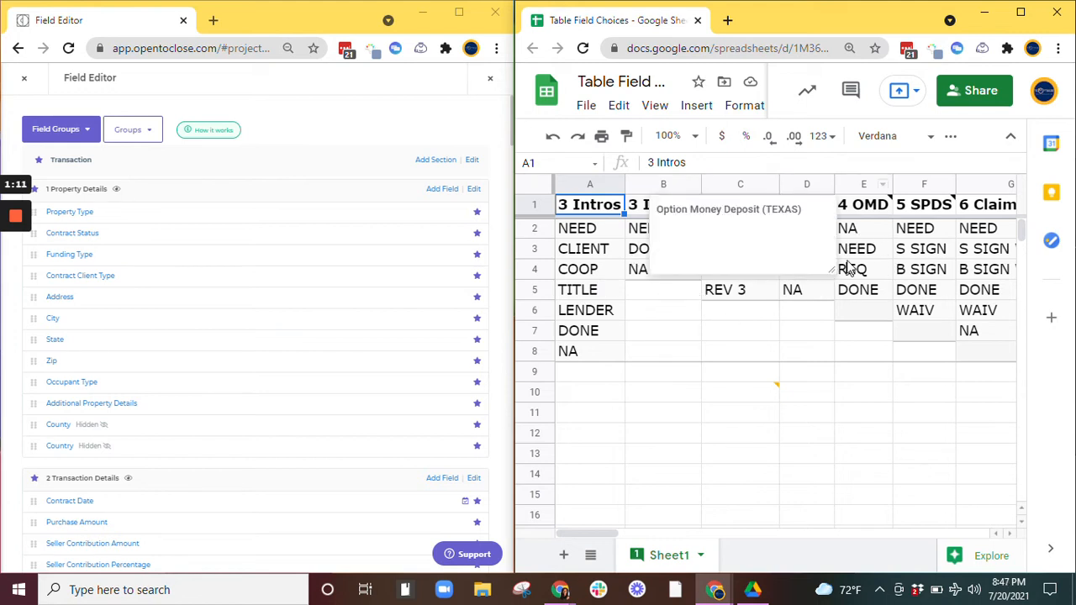
click(661, 336)
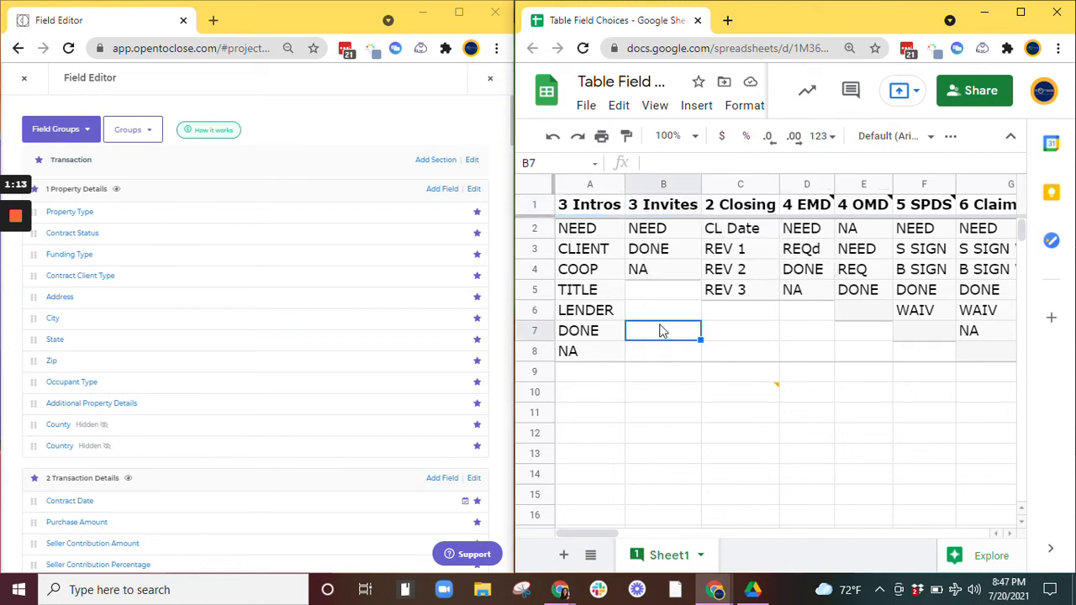
click(596, 212)
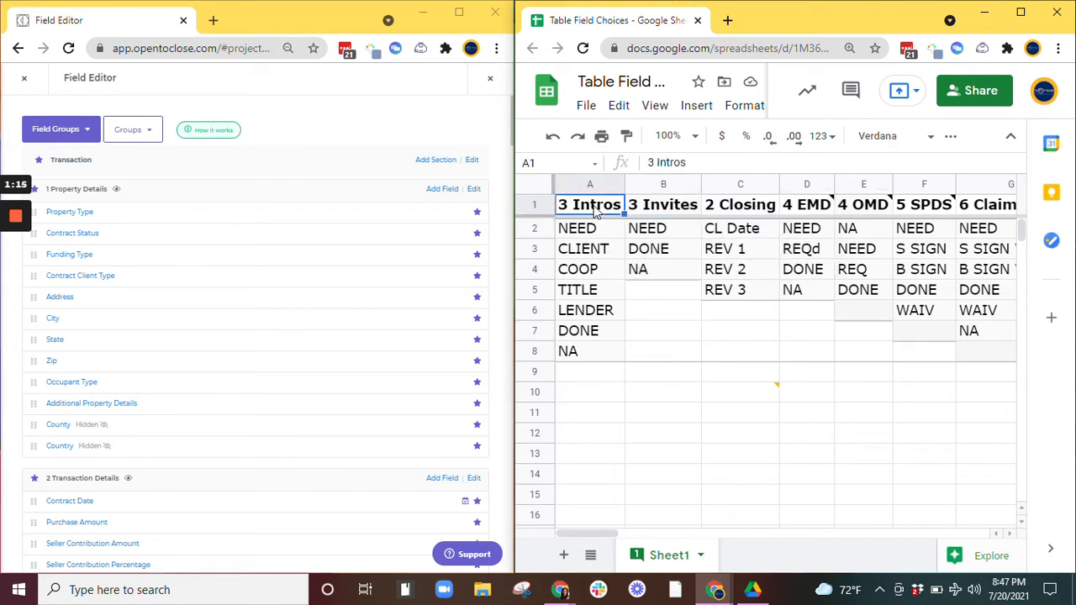
click(601, 234)
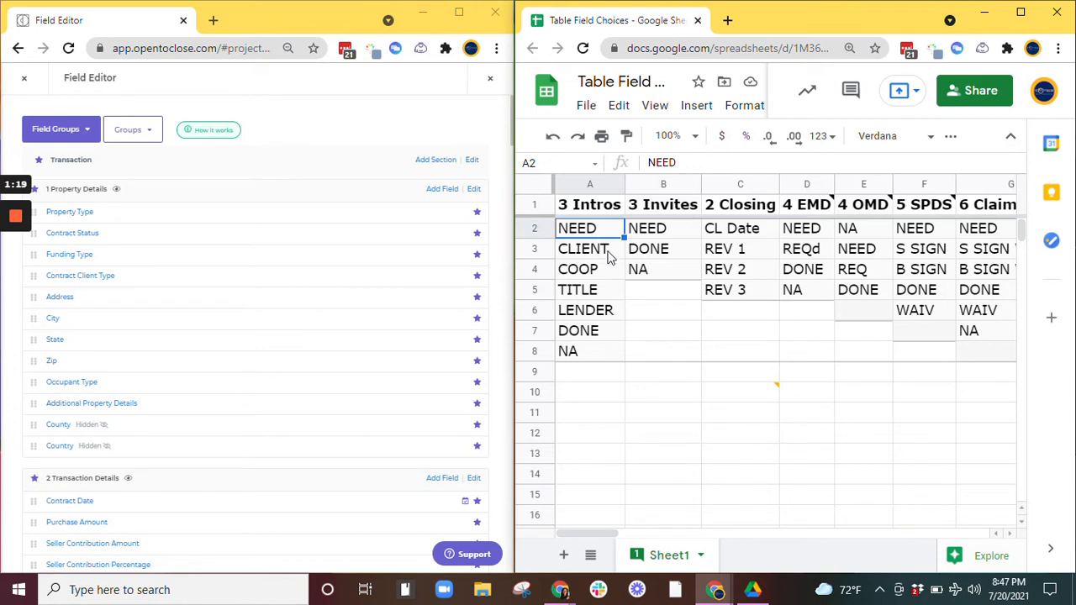
click(608, 251)
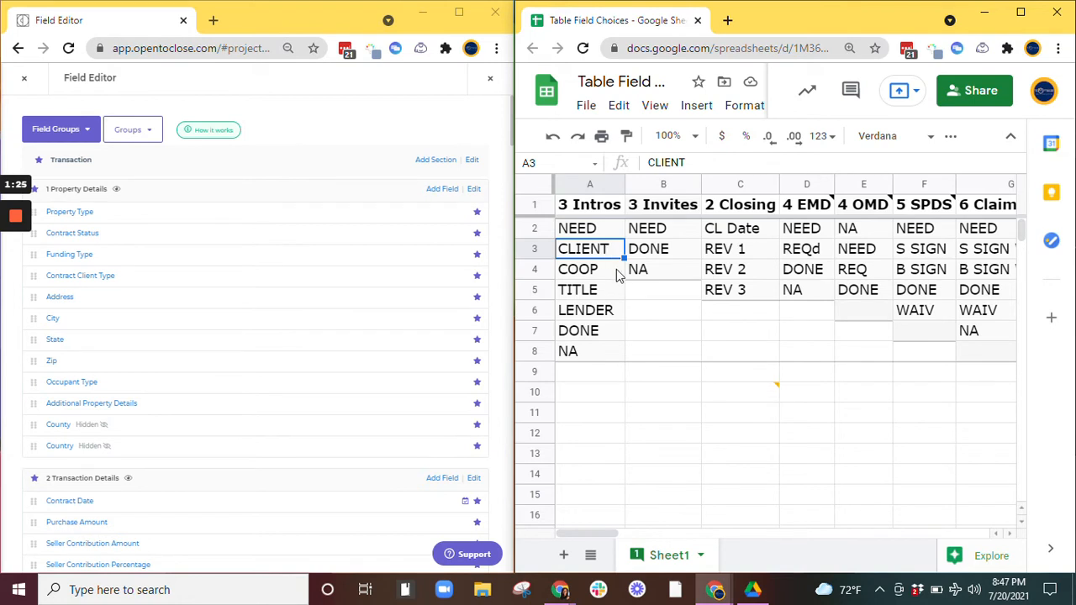
click(615, 271)
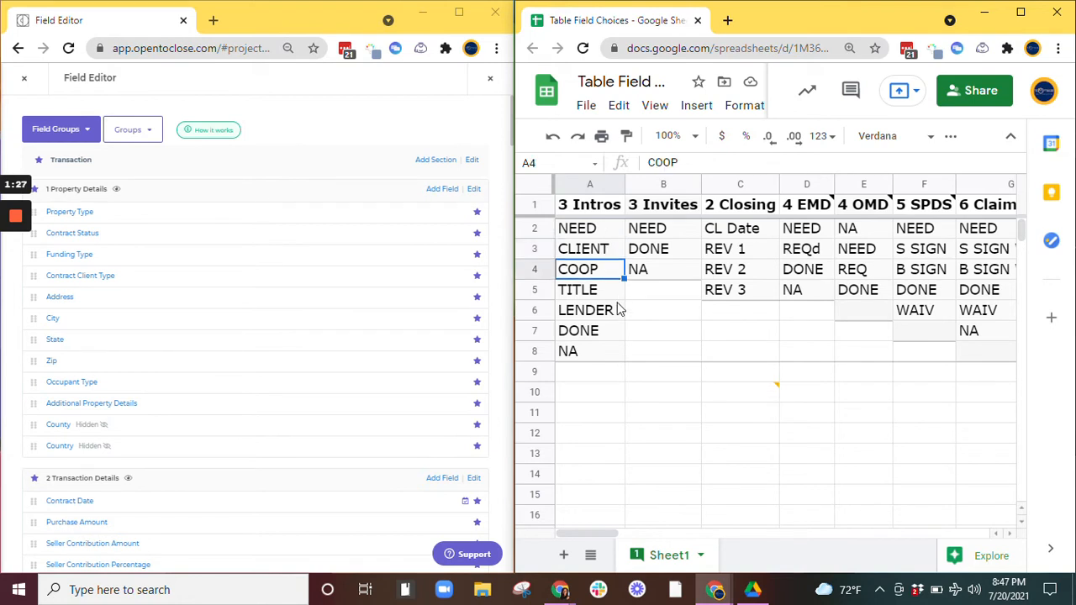
click(613, 291)
click(613, 314)
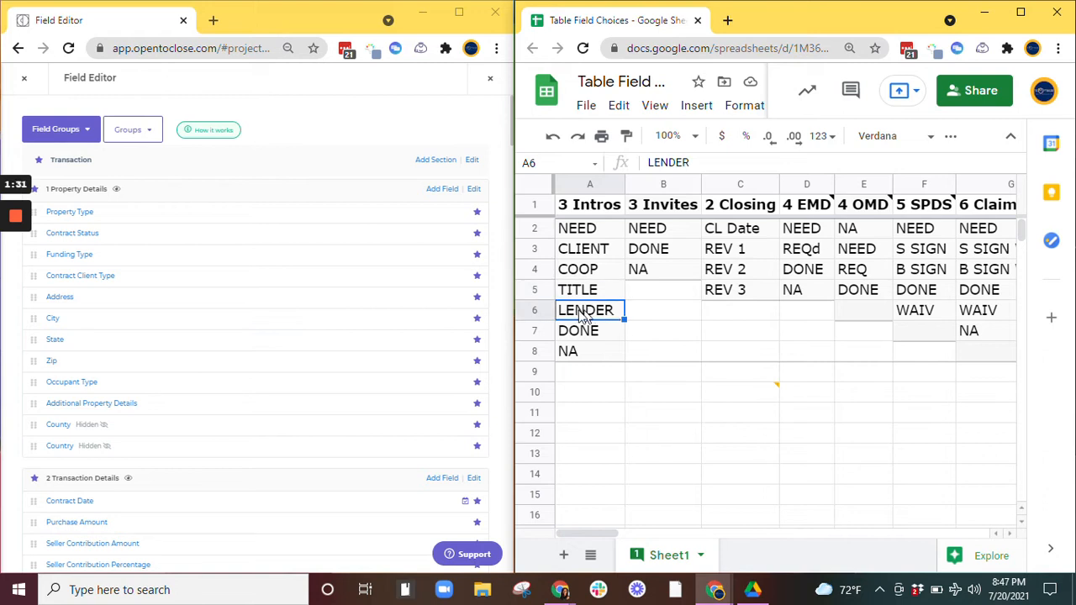
click(593, 293)
click(597, 272)
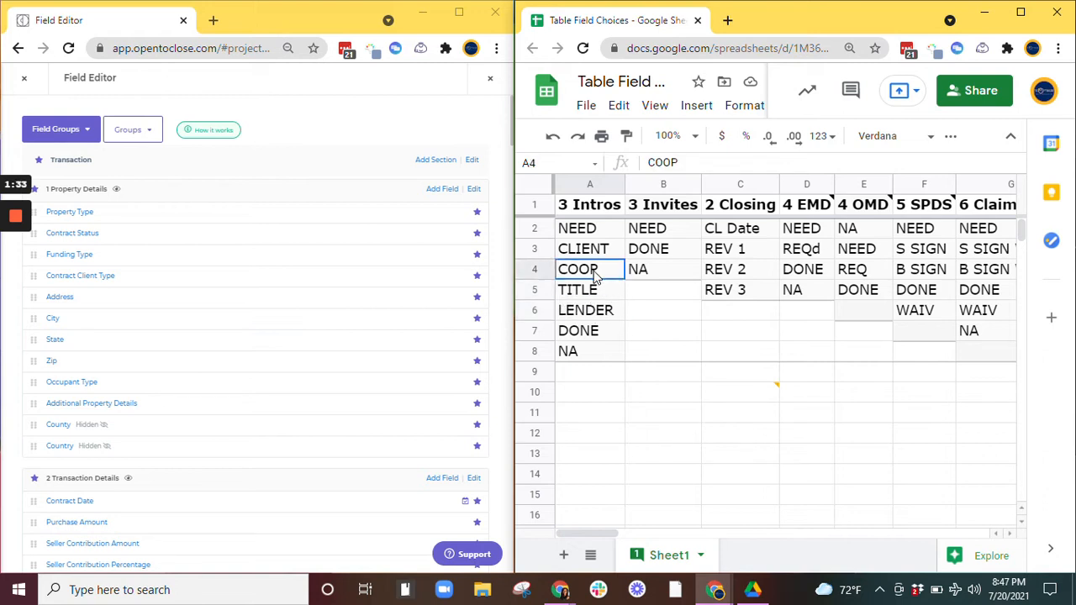
click(608, 313)
click(601, 294)
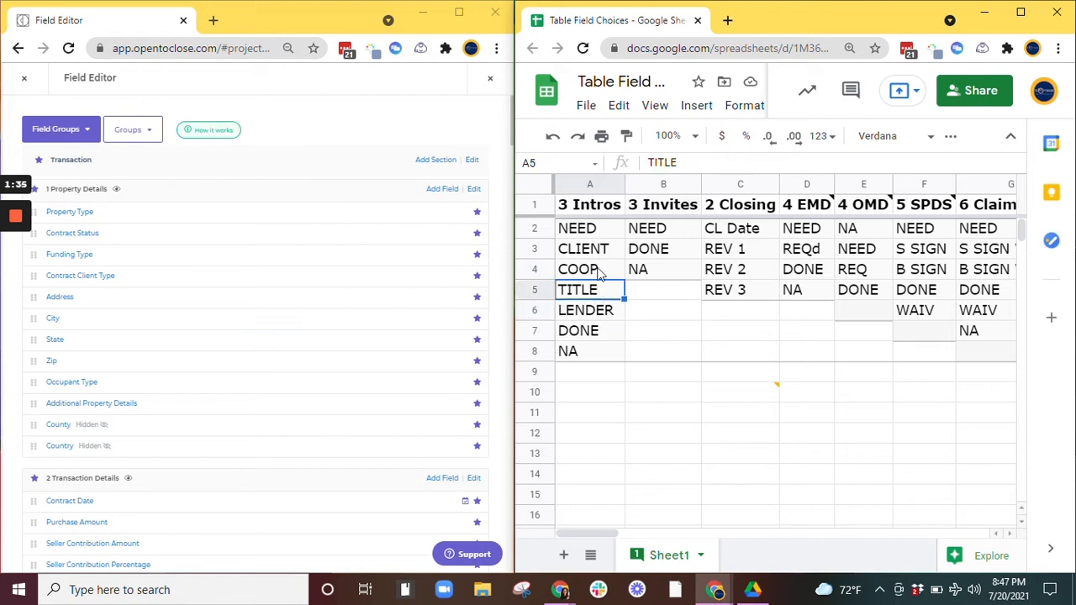
click(600, 274)
click(602, 254)
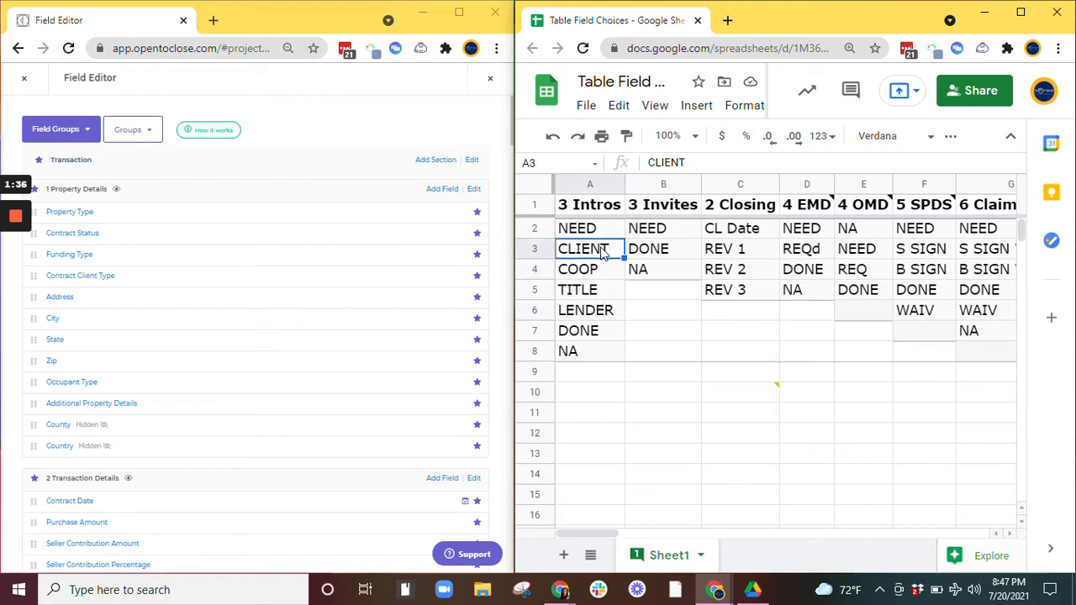
click(608, 333)
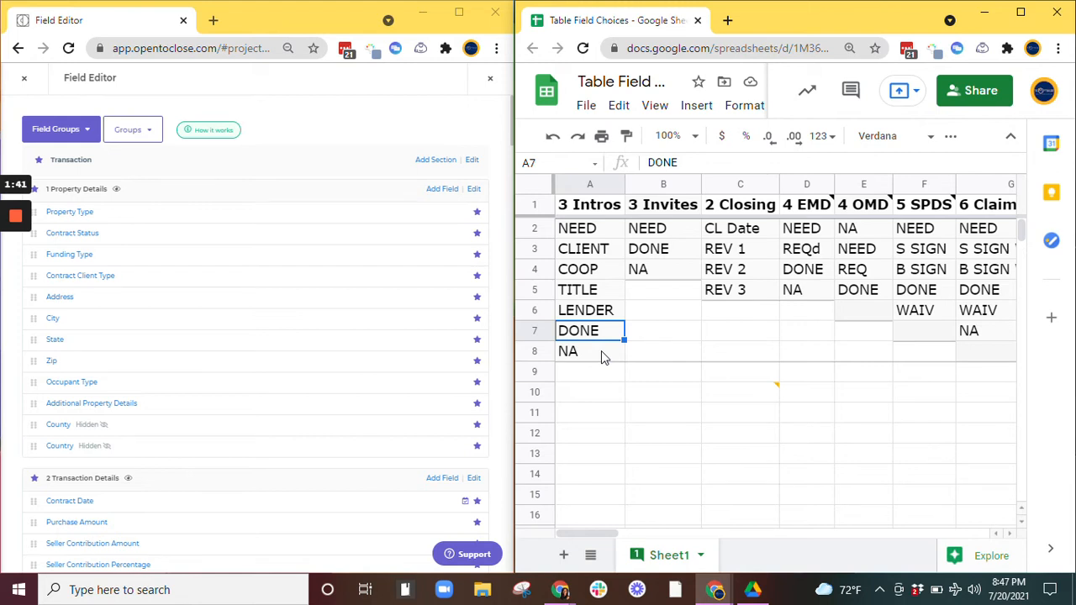
click(601, 351)
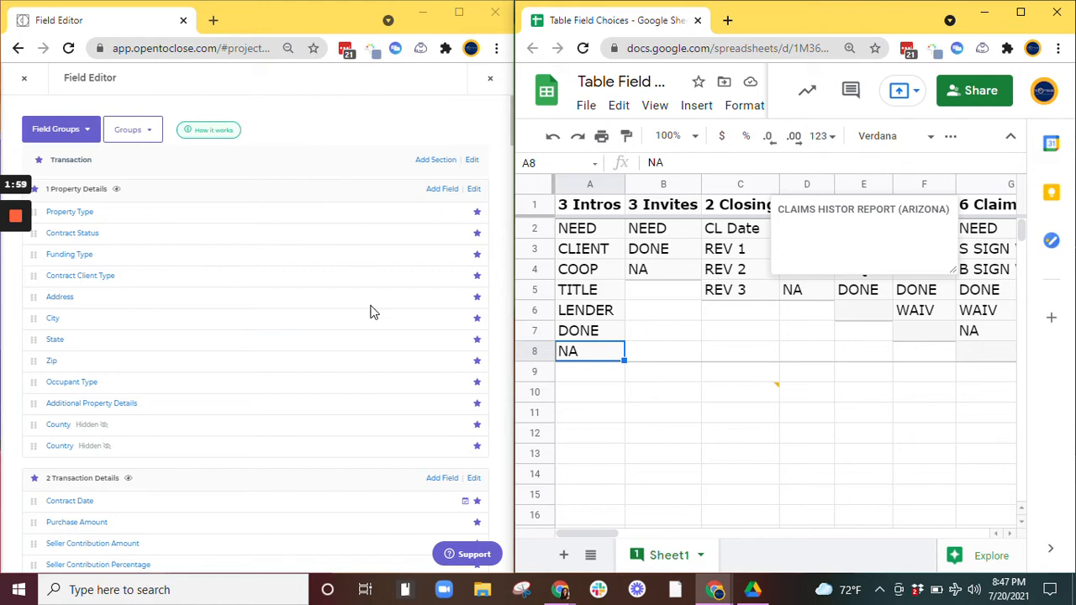
click(777, 415)
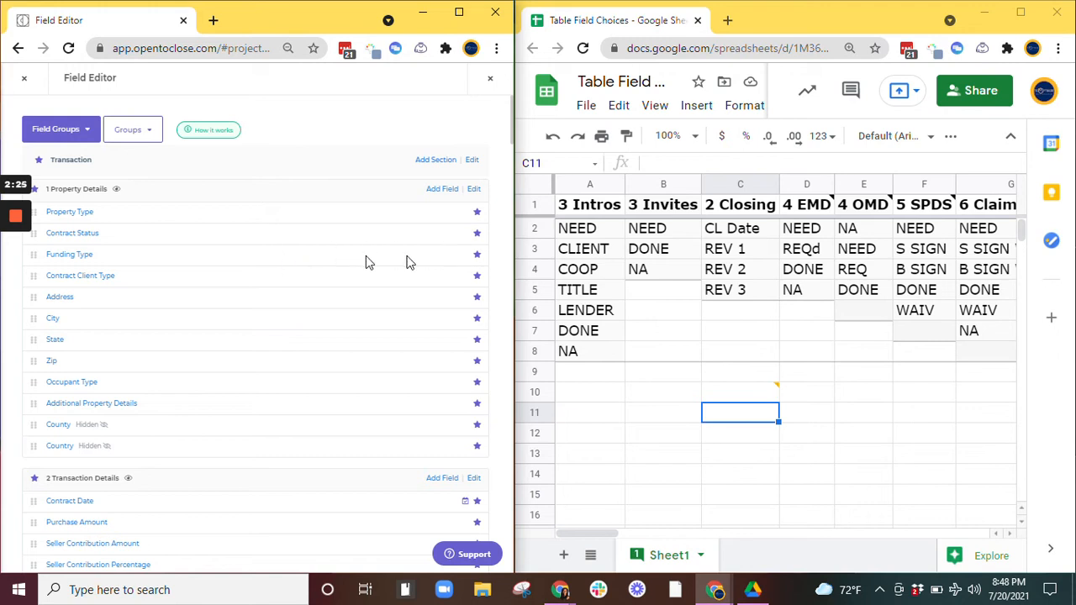
Step: Add a new Transaction section titled Milestones in the Field Editor
middle_click(291, 229)
scroll(270, 437, down, 15)
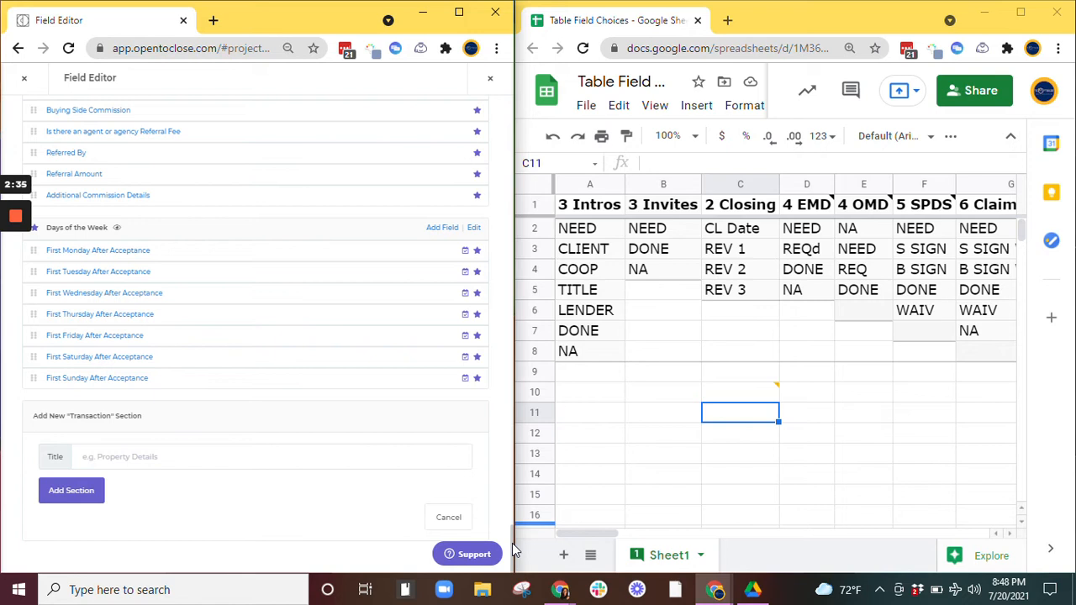
drag(512, 544, 517, 112)
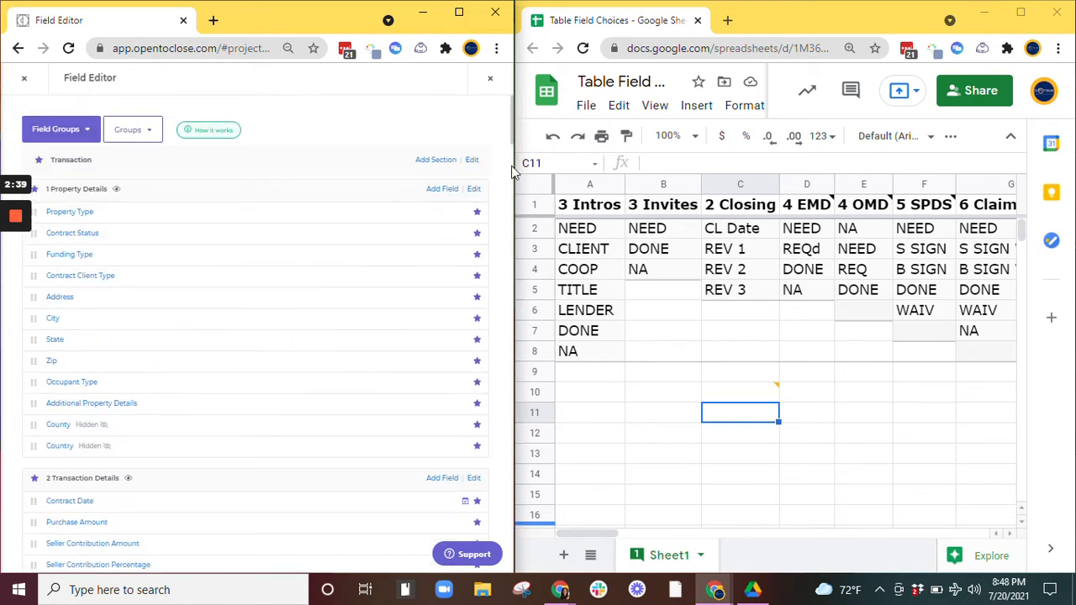
drag(515, 171, 705, 180)
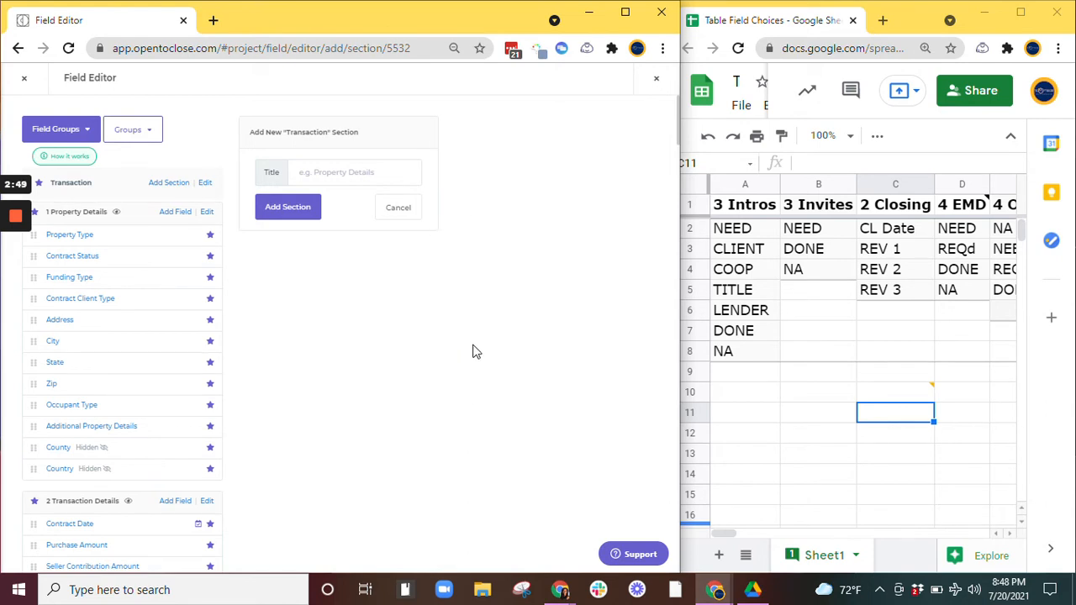
click(336, 172)
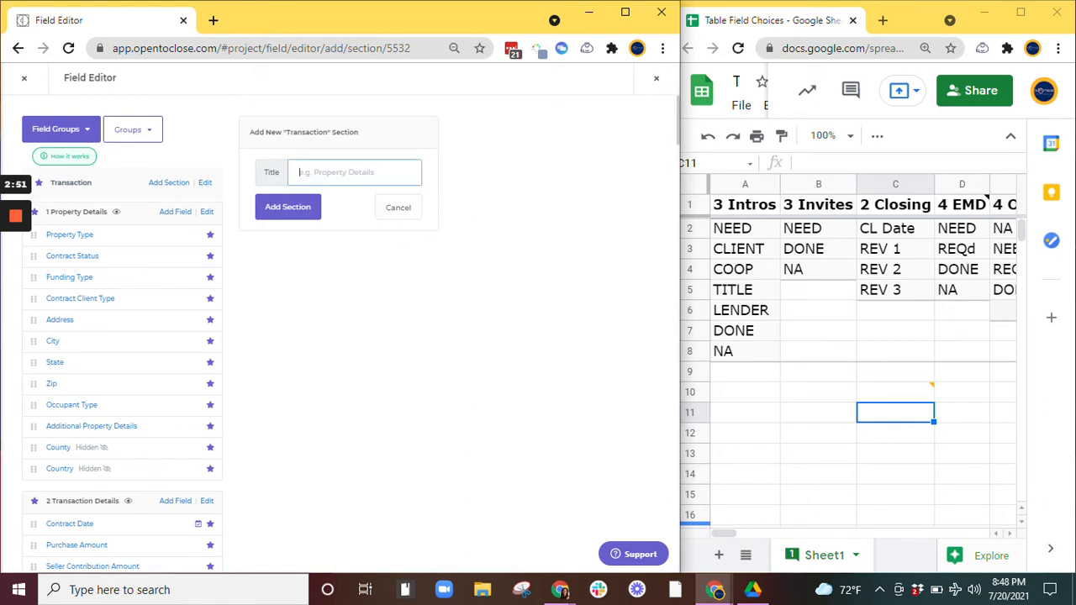
click(172, 185)
text(Milestones)
click(291, 212)
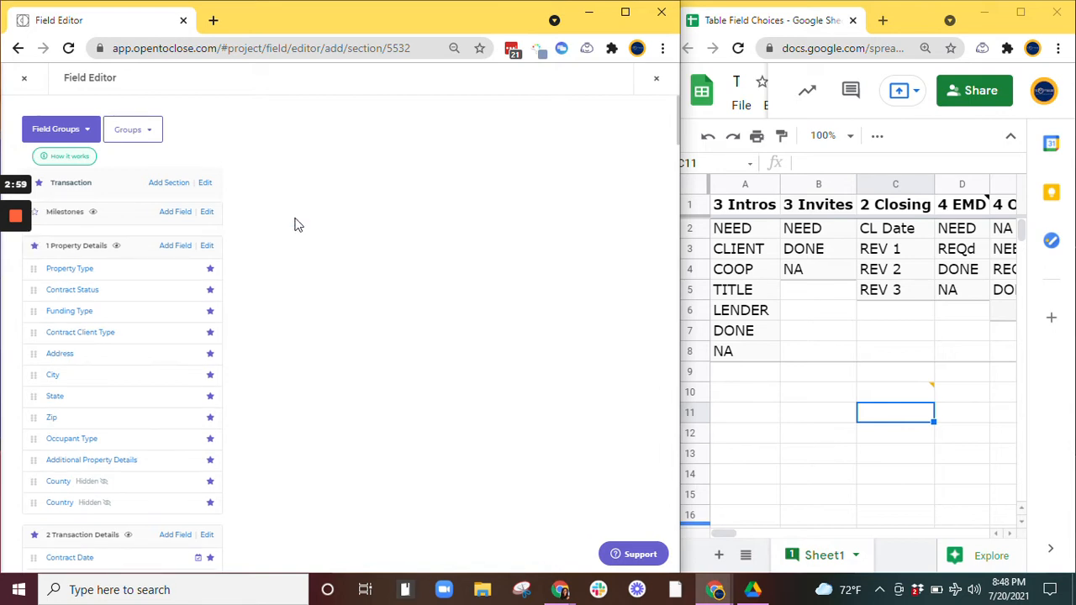
Step: Start a new field in the Milestones section, pasting 3 Intros from the sheet as its label and merge field
click(176, 216)
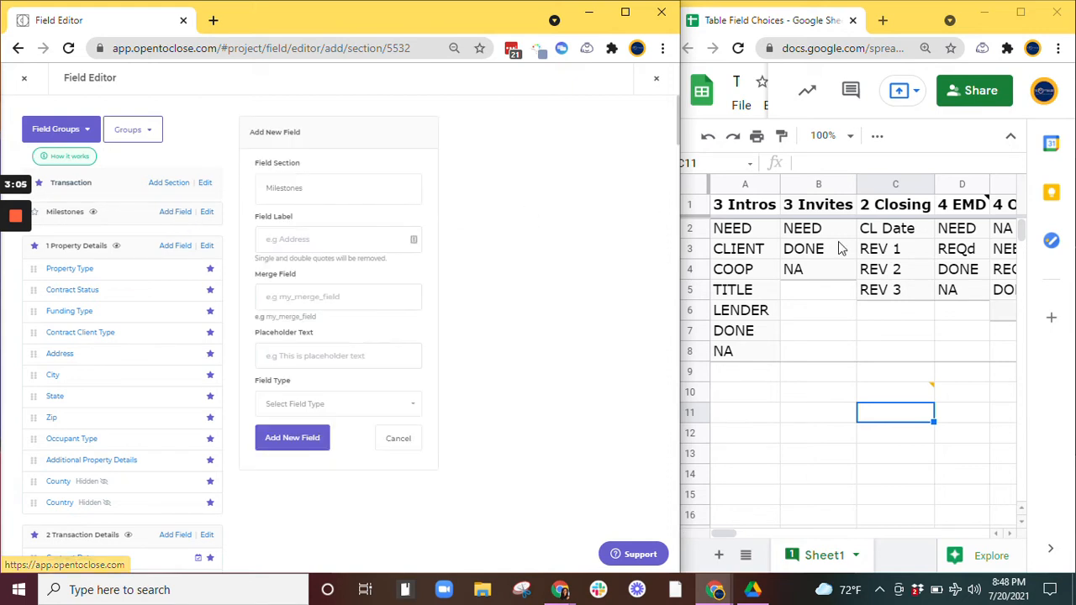
click(754, 210)
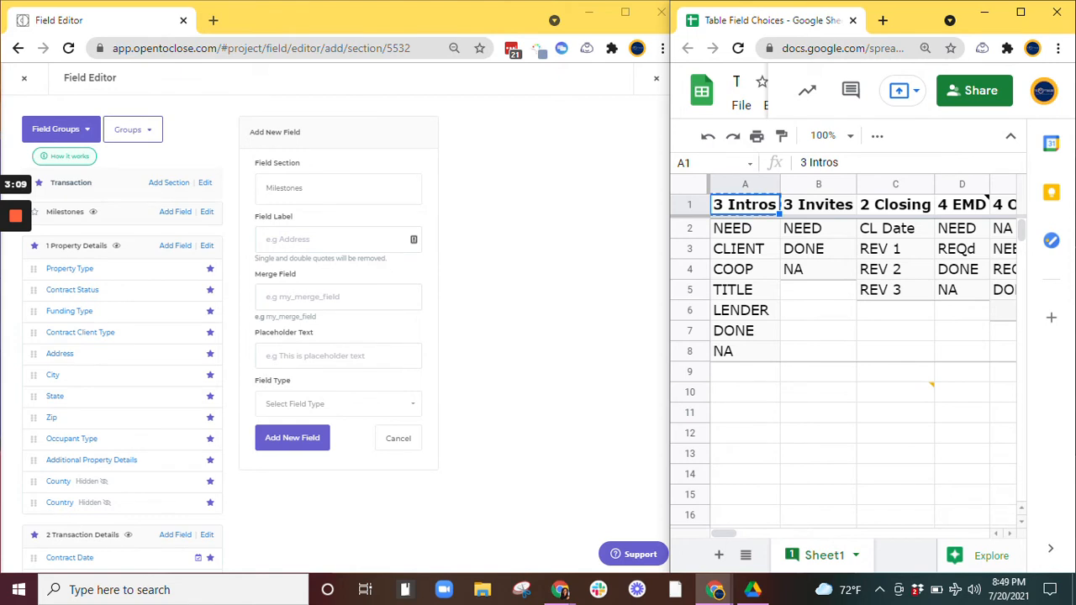
click(328, 239)
text(3 Intros)
click(328, 297)
text(3_intros)
click(267, 297)
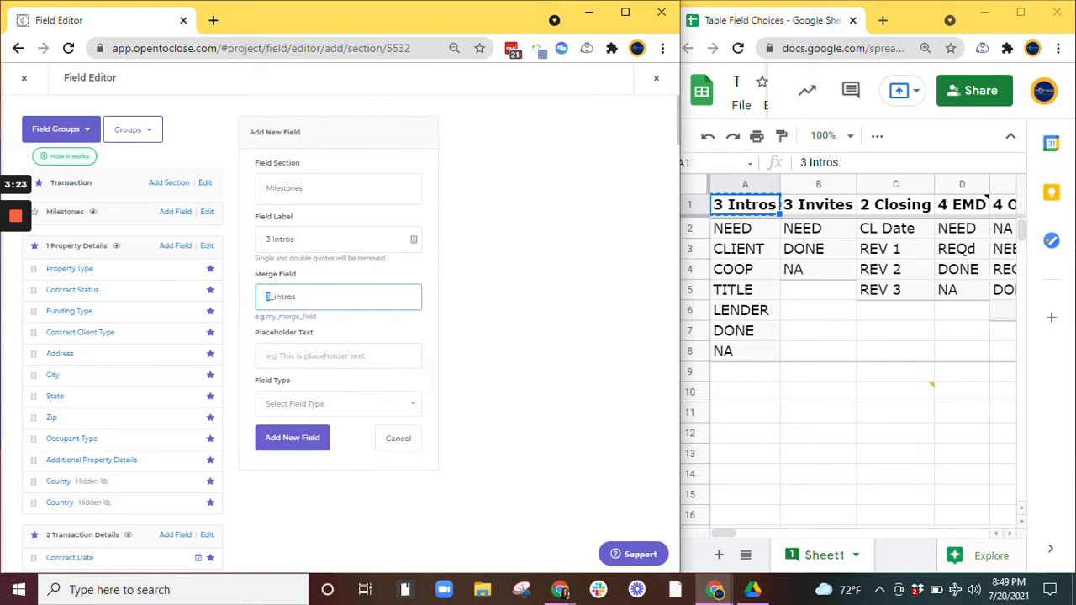
Step: Remove the leading 3, setting the field label to Intros and the merge field to intros
click(266, 240)
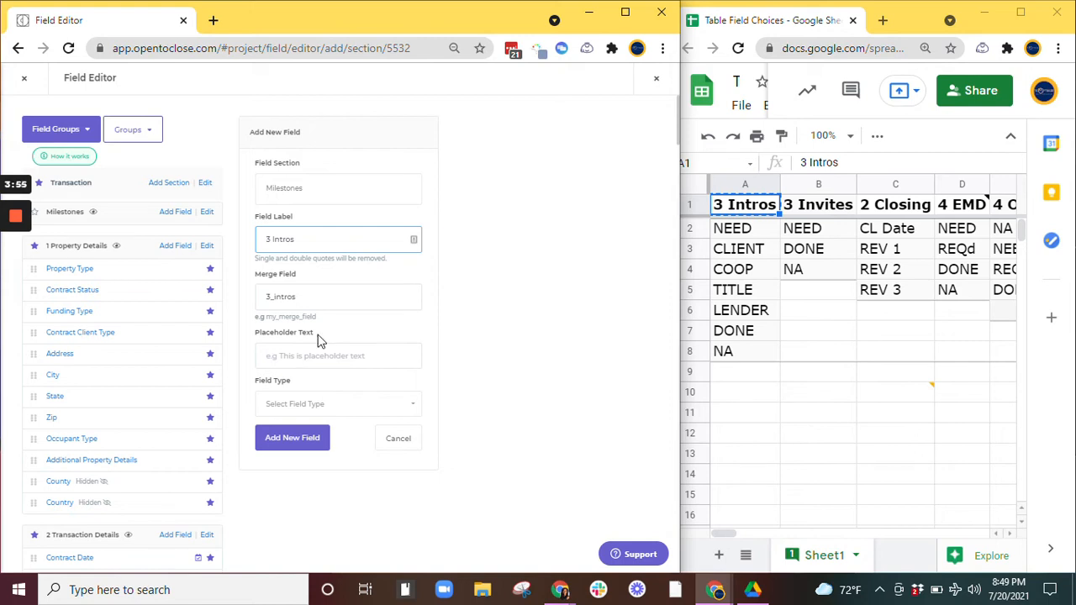
key(shift+Right)
key(BackSpace)
drag(274, 297, 265, 297)
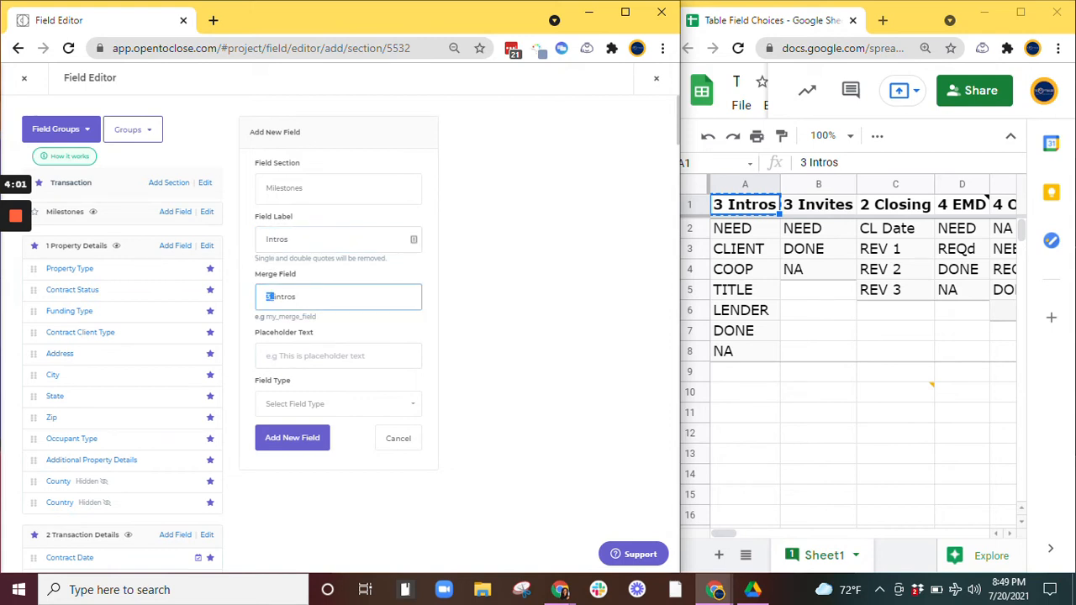
key(BackSpace)
Step: Set the field type to Choice and check the multiple-options setting beneath it
click(366, 406)
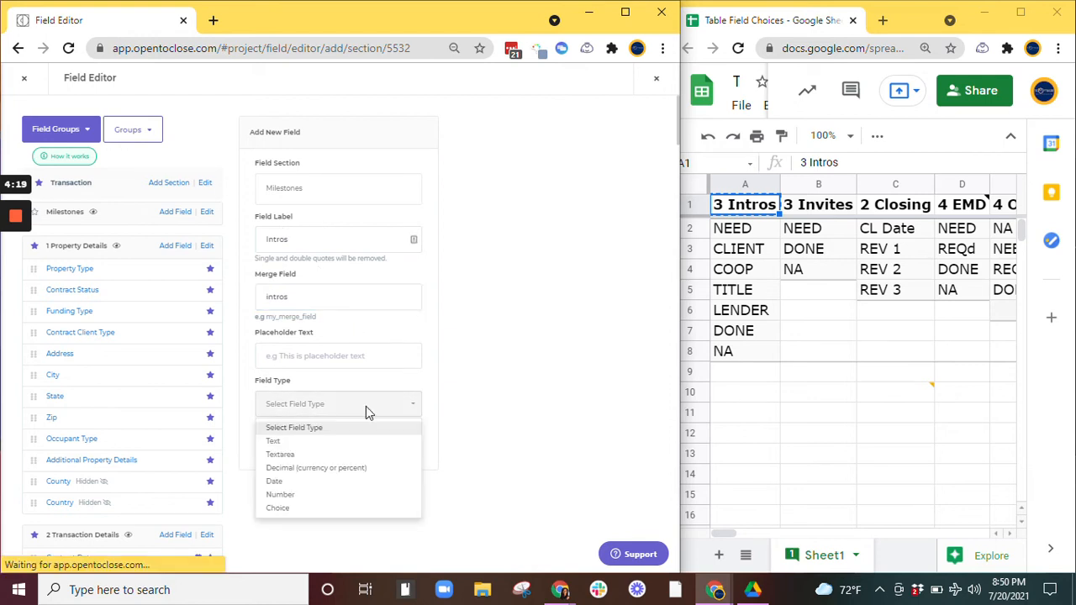
click(316, 508)
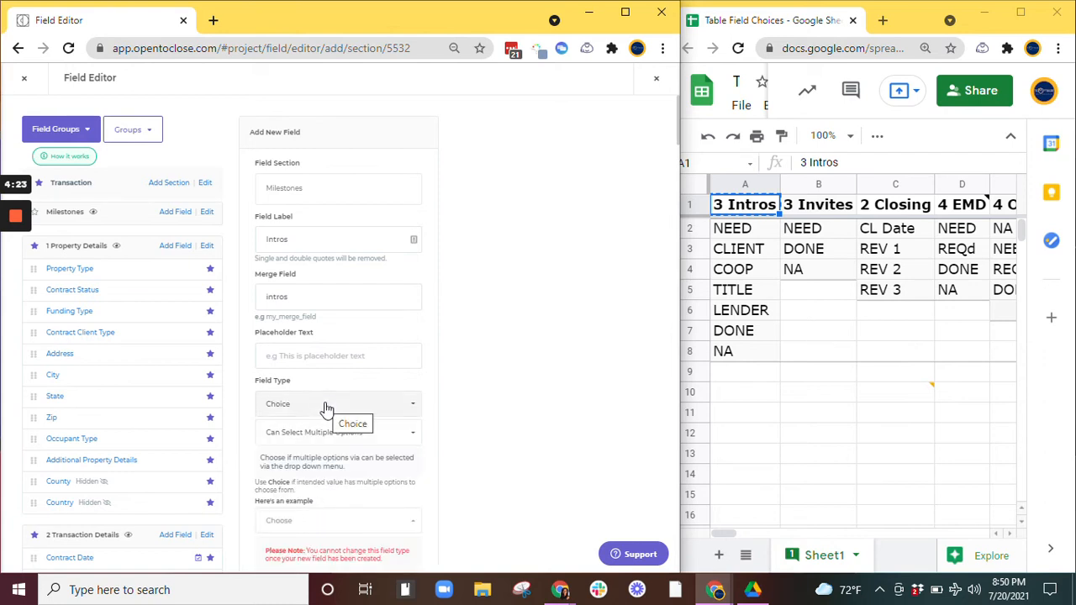
scroll(490, 419, down, 2)
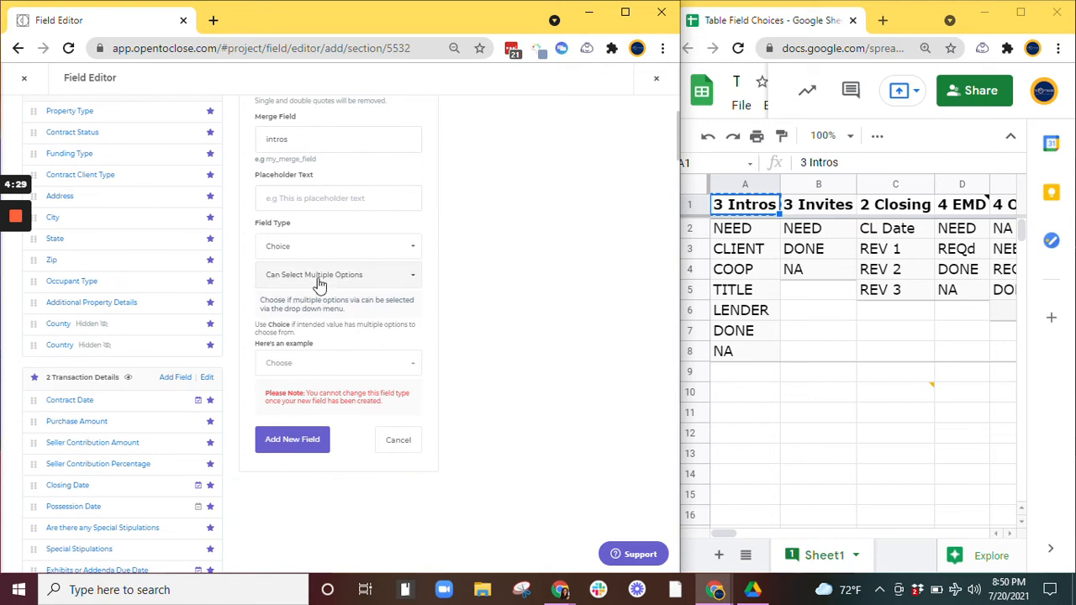
click(318, 283)
click(311, 283)
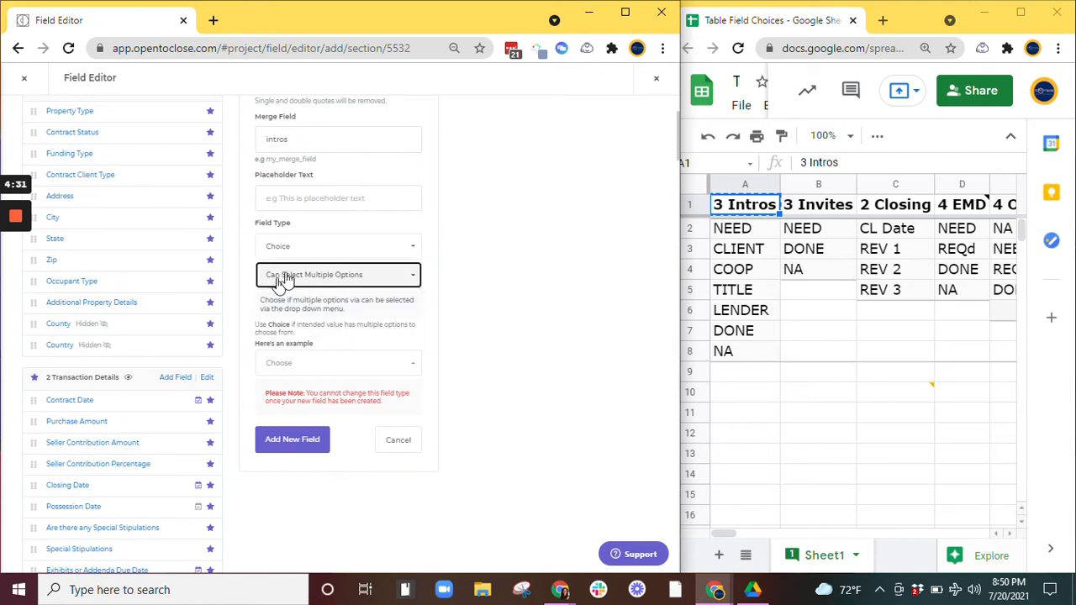
scroll(366, 361, up, 3)
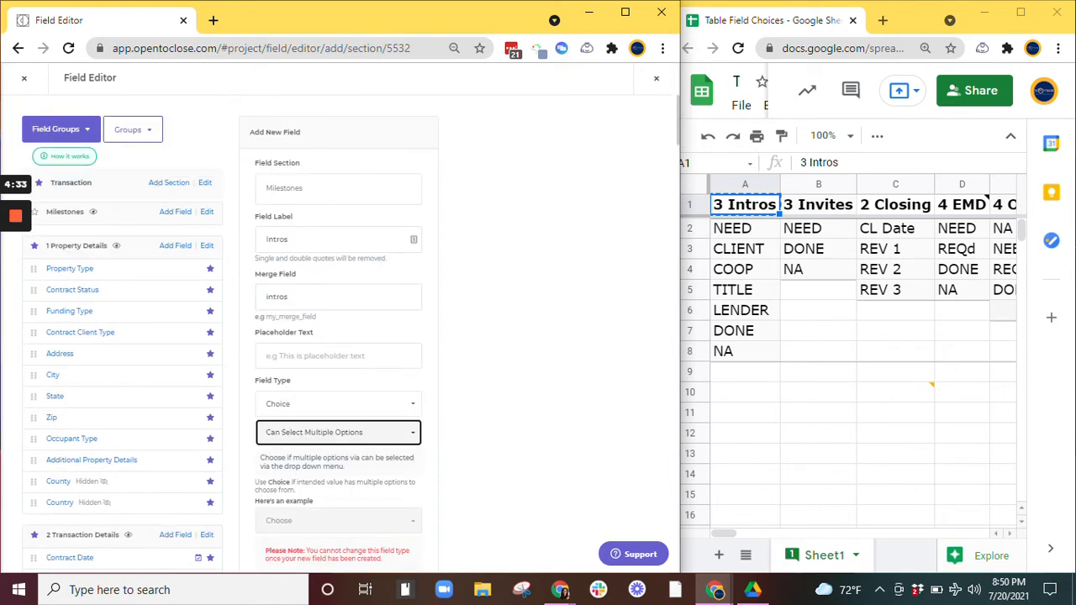
scroll(340, 320, down, 3)
scroll(339, 313, up, 3)
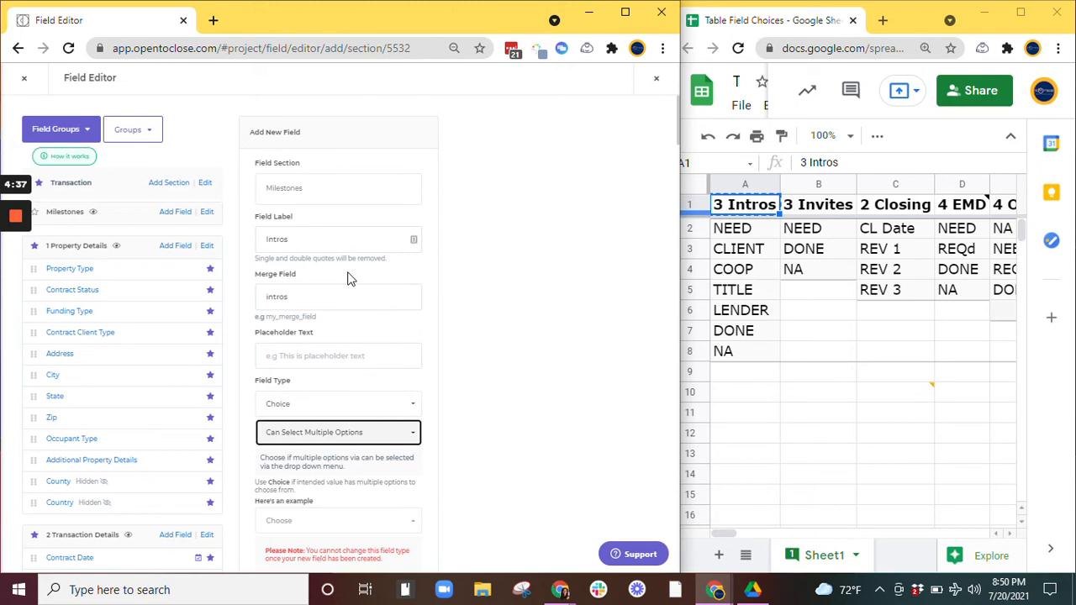
Step: Create the Intros field and open the entry box for its choice options
click(413, 240)
key(Tab)
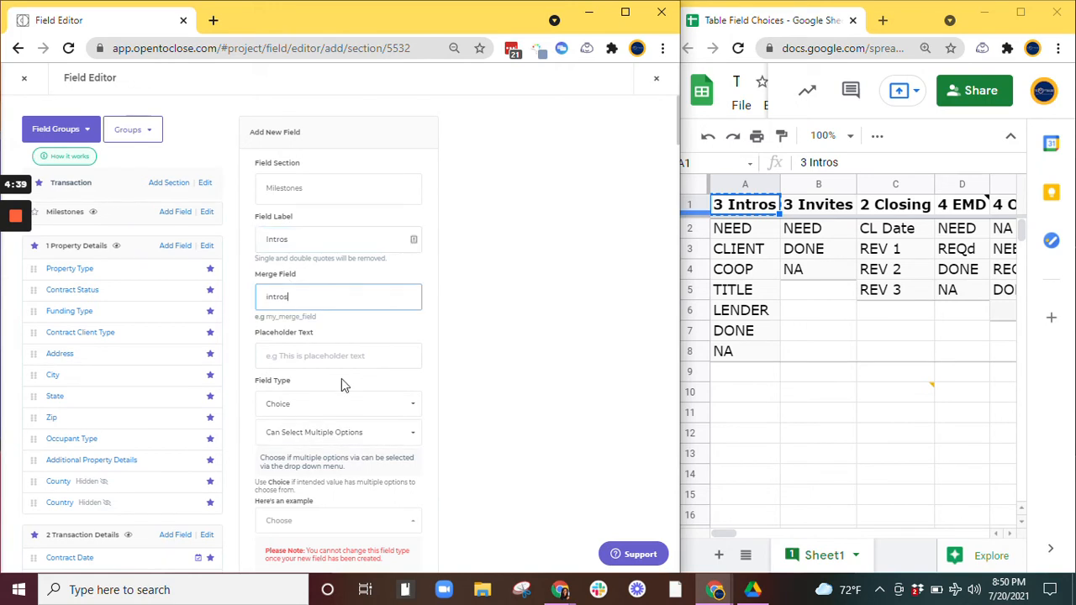
scroll(344, 385, down, 4)
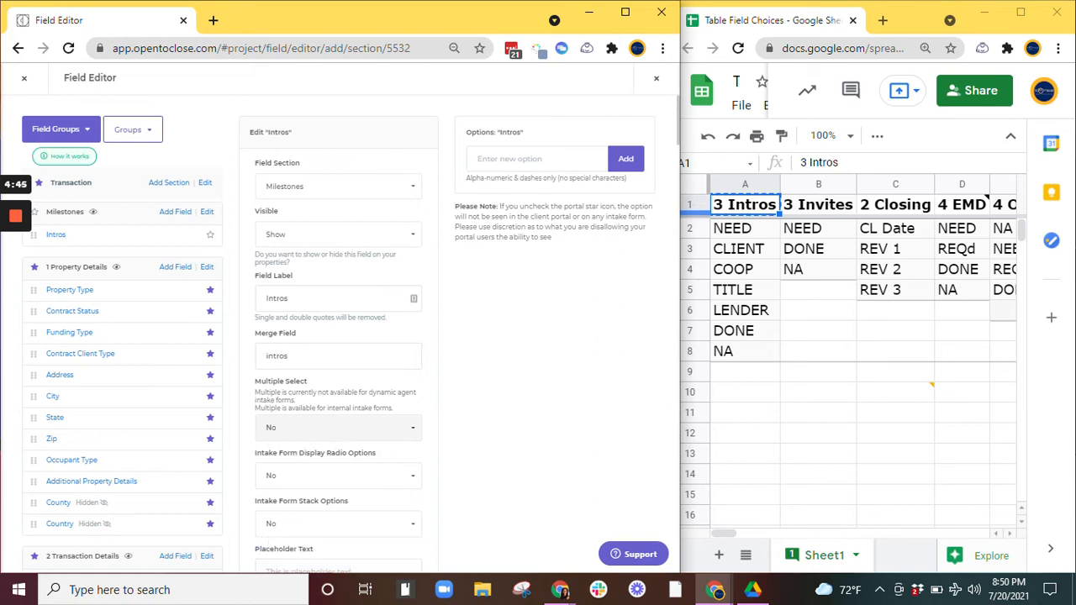
click(517, 159)
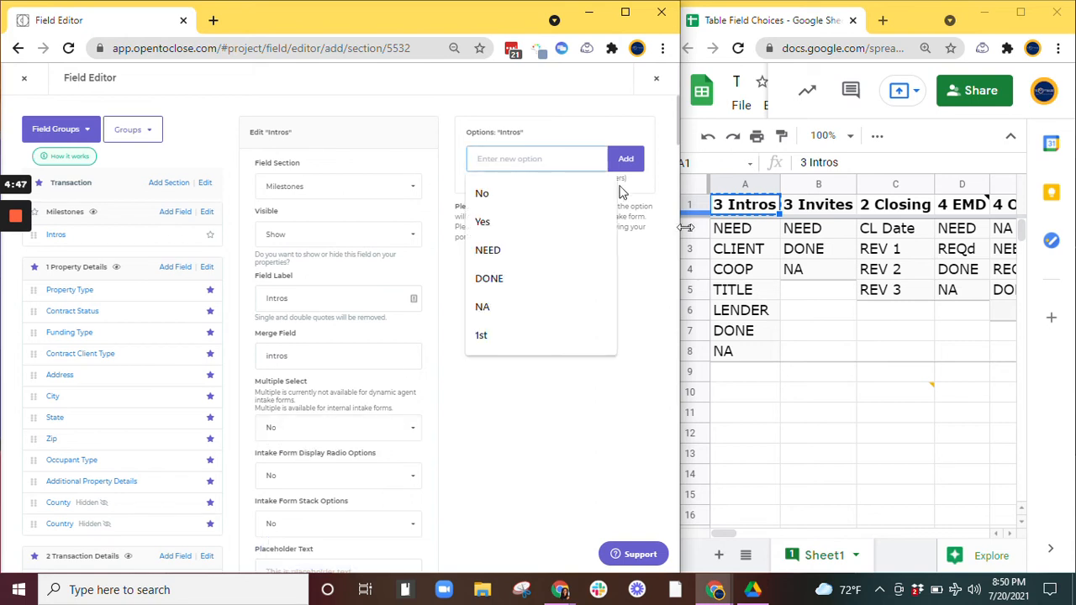
Step: Add NA and DONE as Intros options, copying each value from the Intros column of the sheet
click(741, 354)
key(ctrl+c)
key(alt+Tab)
key(ctrl+v)
key(Return)
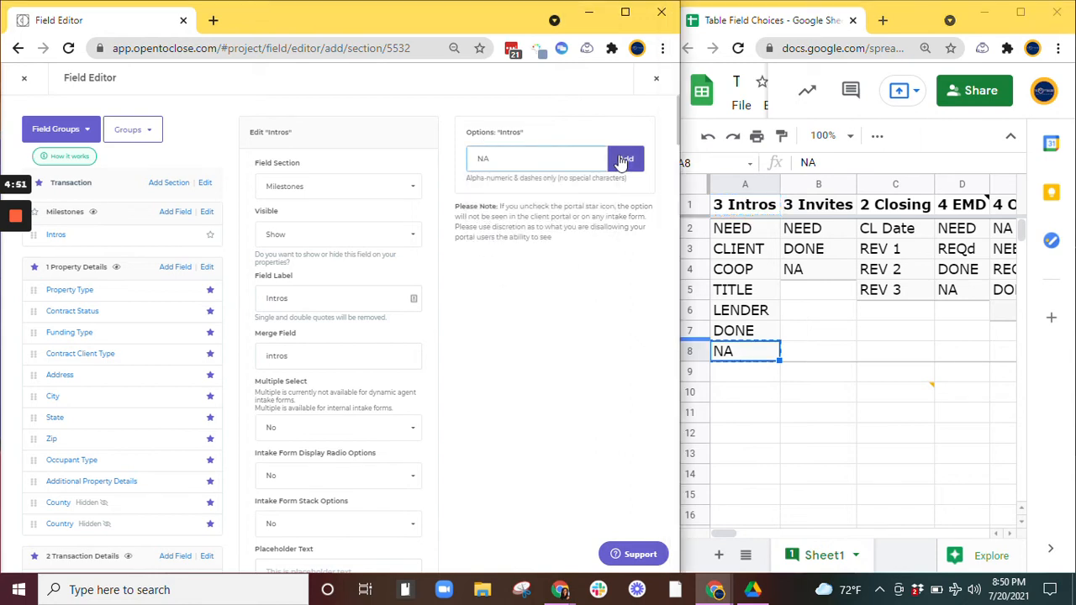
click(749, 336)
key(ctrl+c)
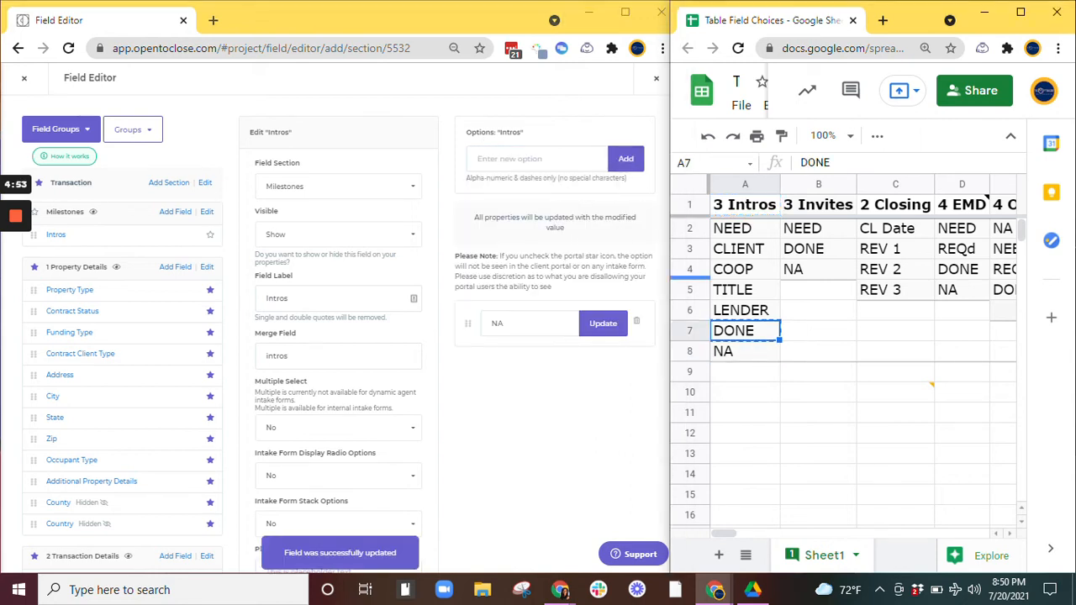
click(536, 159)
key(ctrl+v)
click(623, 164)
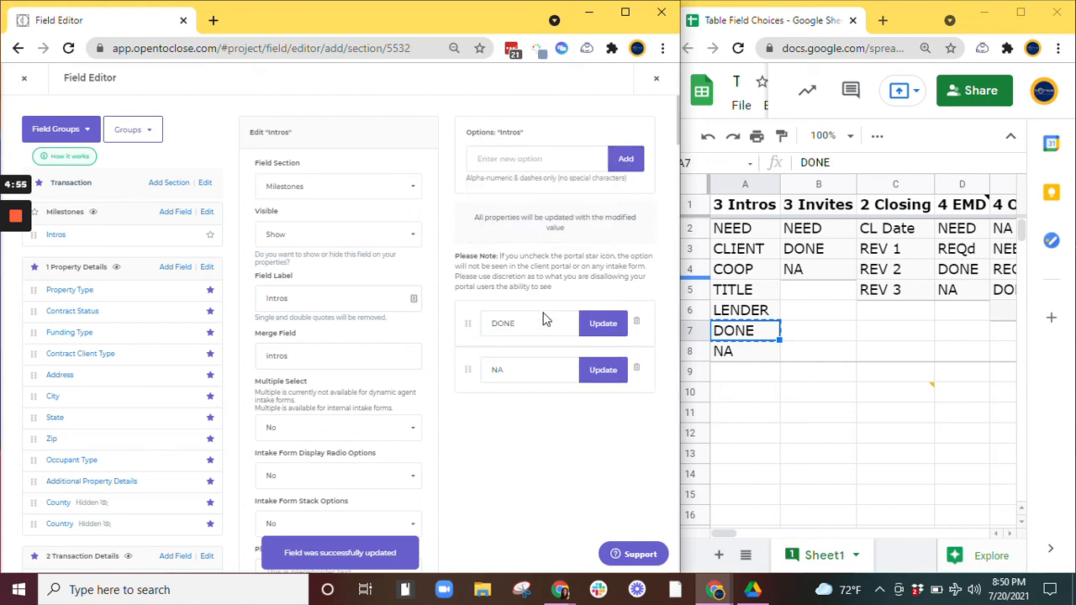
Step: Add LENDER and TITLE as further Intros options copied from the sheet
click(740, 311)
key(ctrl+c)
click(538, 159)
key(ctrl+v)
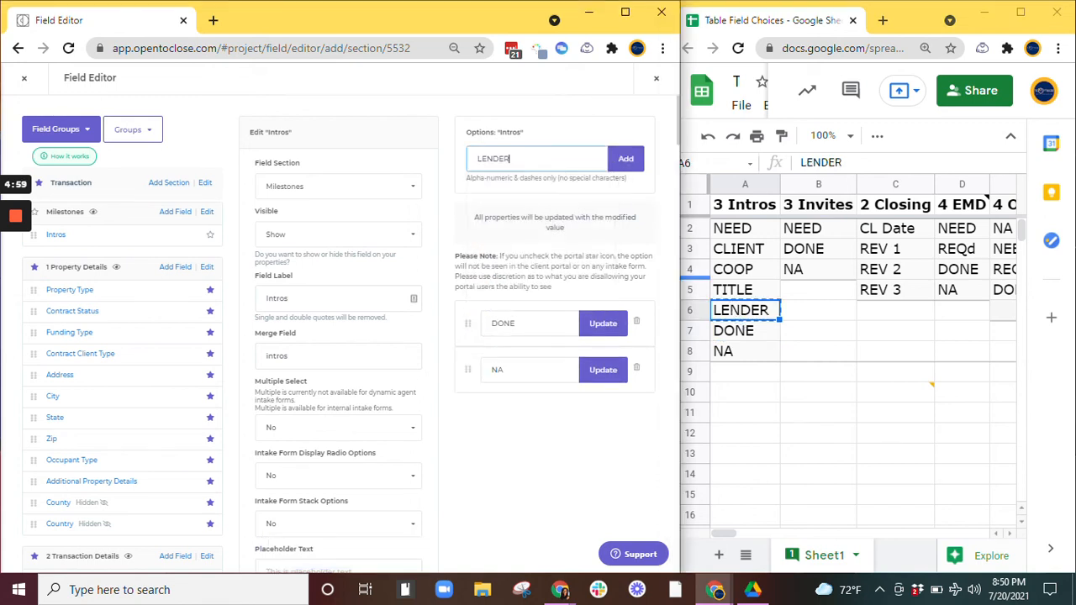
click(622, 159)
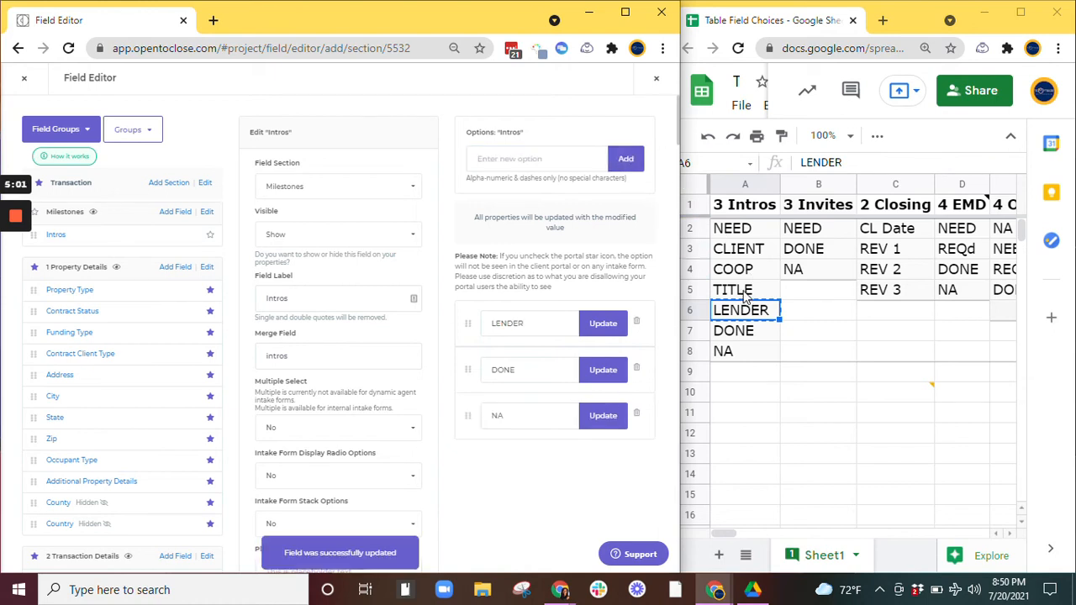
click(740, 290)
key(ctrl+c)
click(539, 159)
key(ctrl+v)
click(626, 159)
Step: Add COOP, CLIENT and NEED as the remaining Intros options copied from the sheet
click(740, 269)
key(ctrl+c)
click(602, 161)
key(ctrl+v)
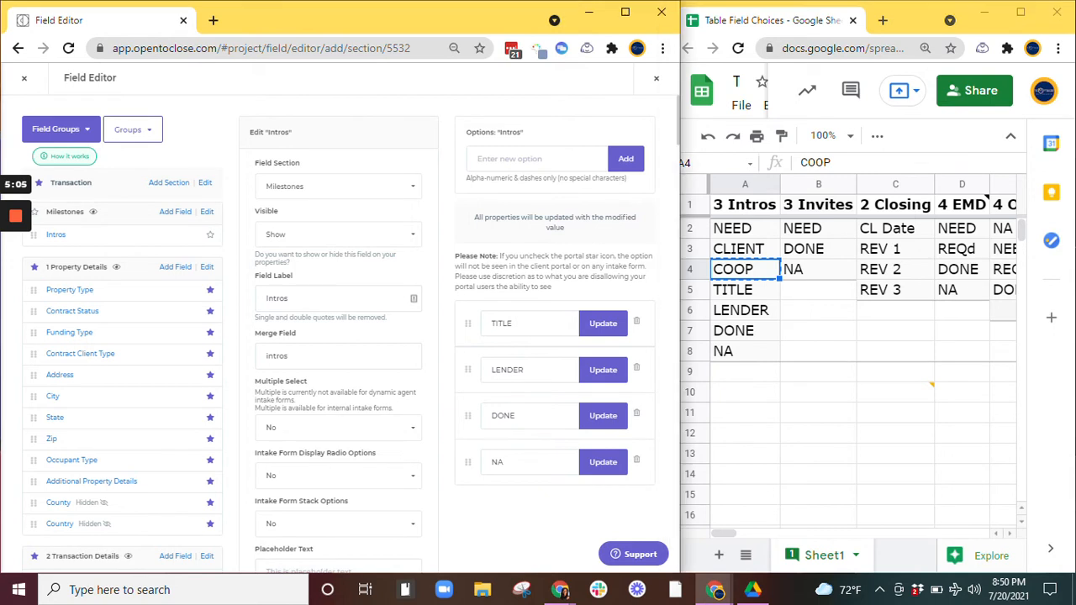
click(626, 159)
click(740, 249)
key(ctrl+c)
click(538, 159)
key(ctrl+v)
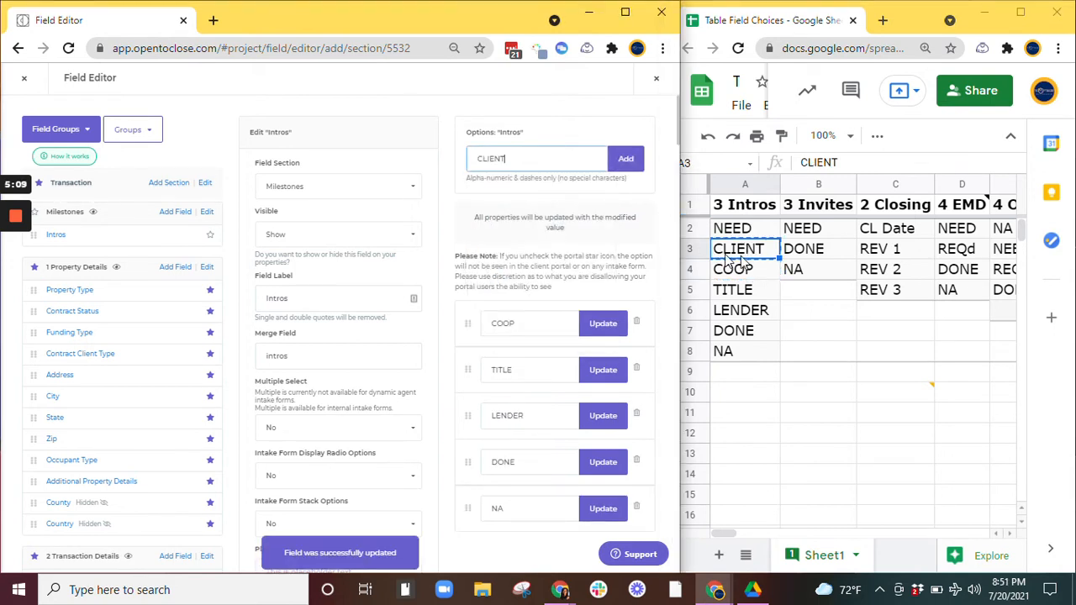
click(625, 160)
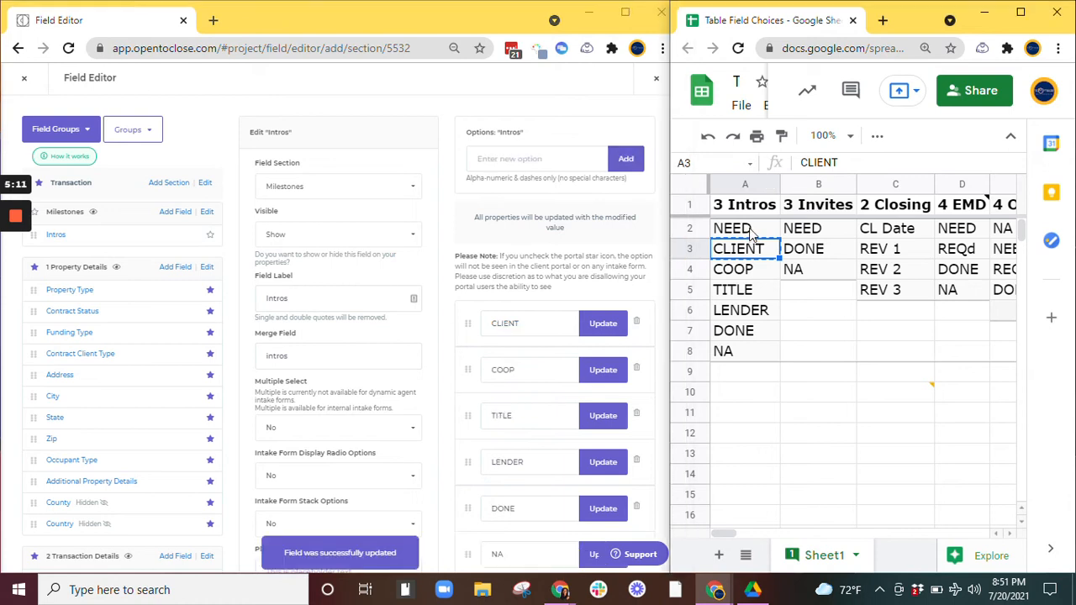
click(740, 228)
key(ctrl+c)
click(538, 159)
key(ctrl+v)
click(626, 160)
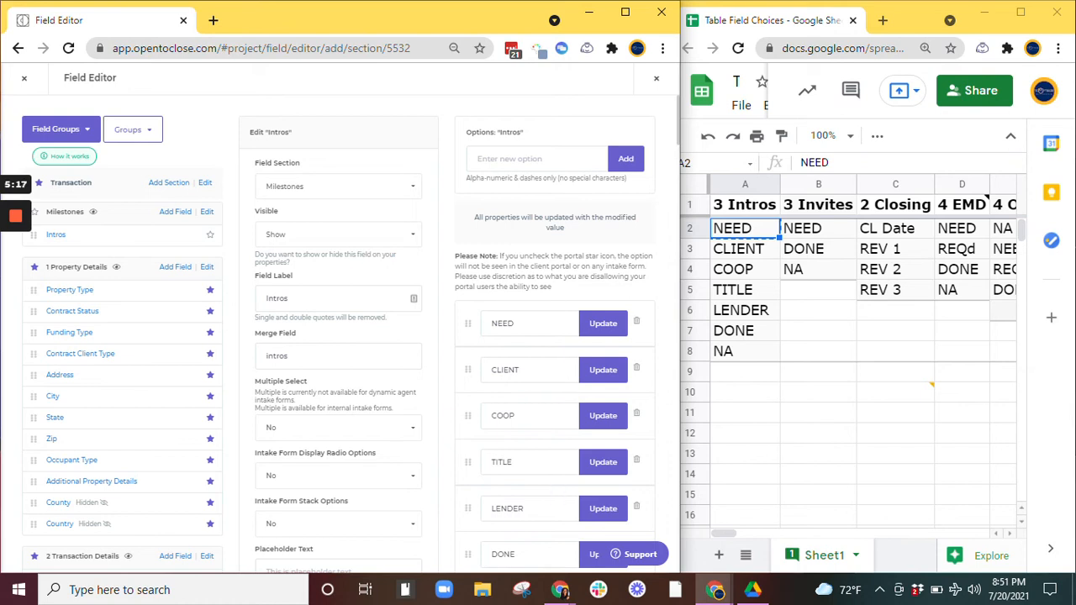
Step: Set the Intros field's Intake Form Display Radio Options to Yes
scroll(555, 505, down, 1)
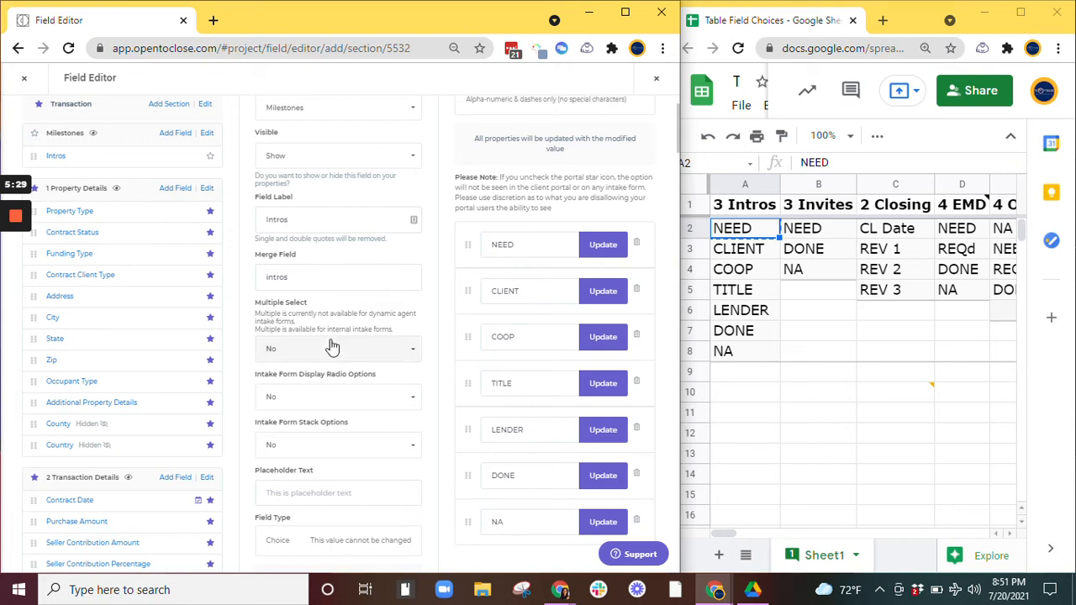
drag(269, 379, 383, 378)
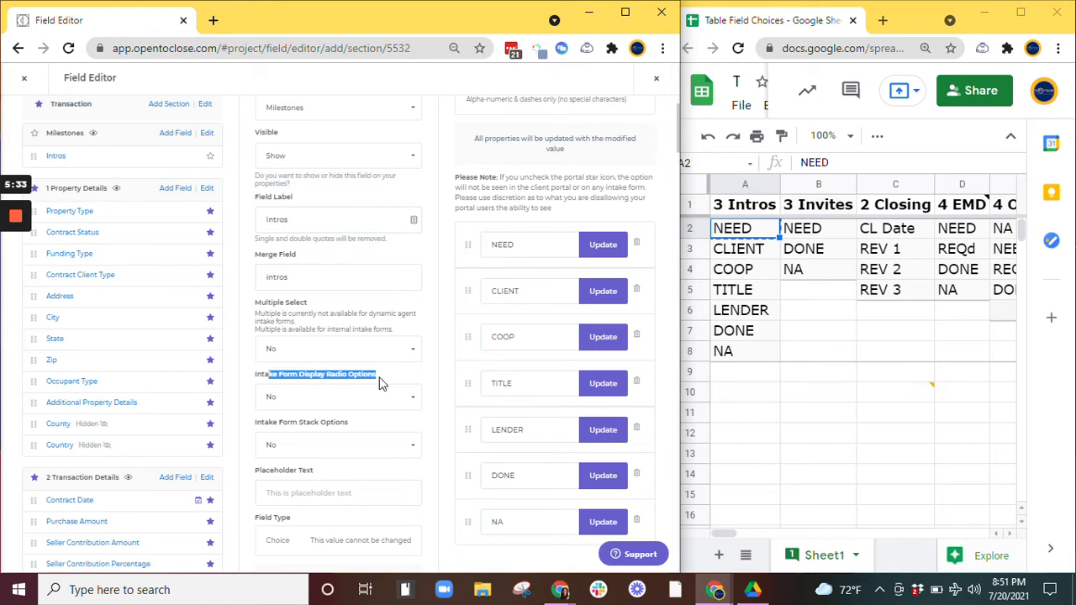
triple_click(321, 378)
click(385, 379)
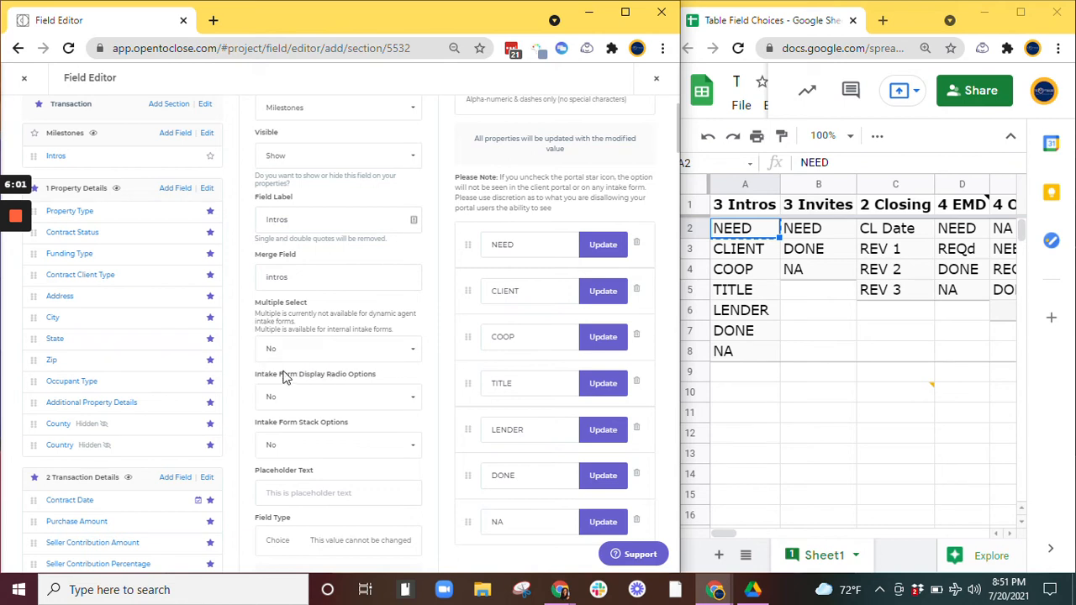
drag(255, 375, 384, 386)
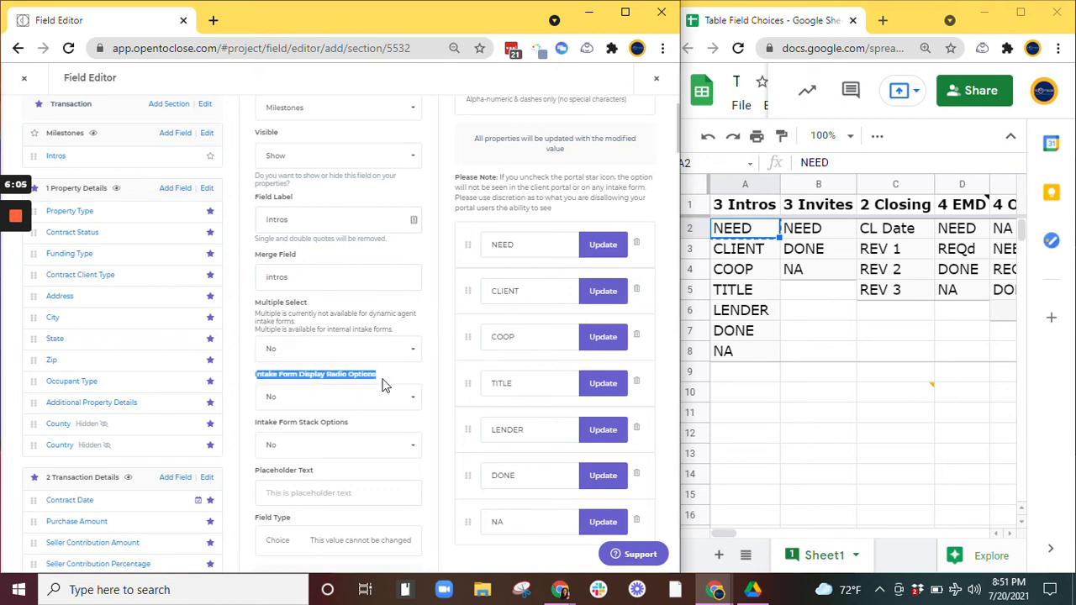
click(295, 384)
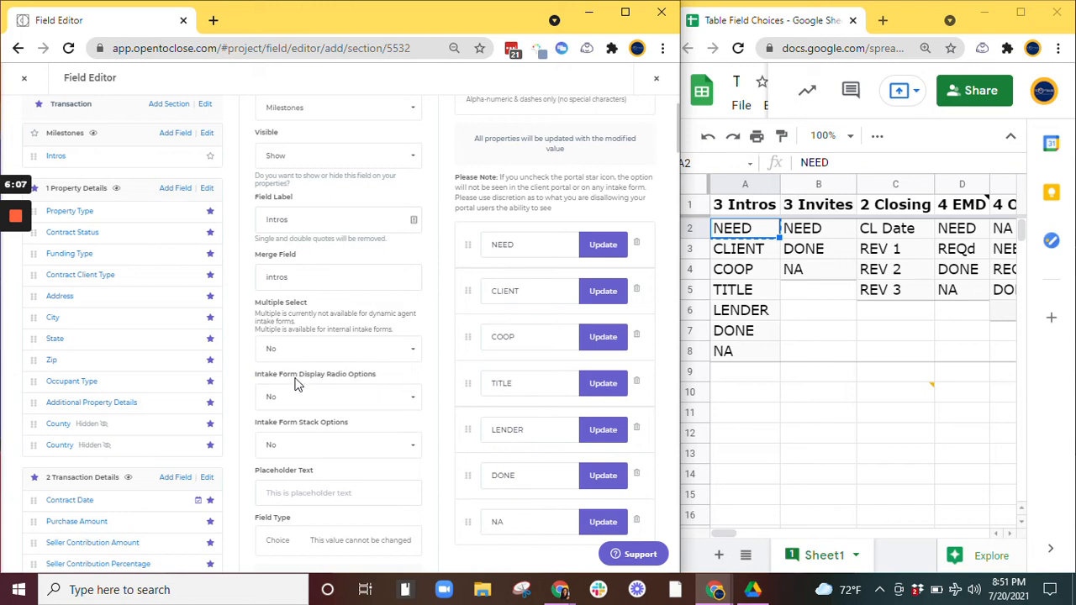
triple_click(330, 377)
click(362, 376)
click(370, 397)
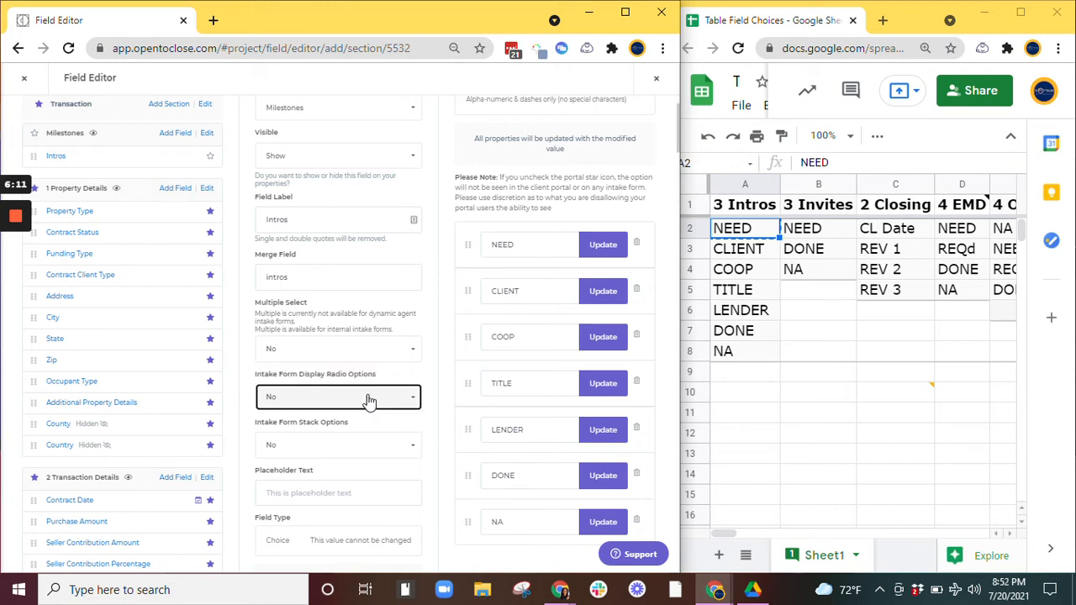
click(348, 435)
click(439, 394)
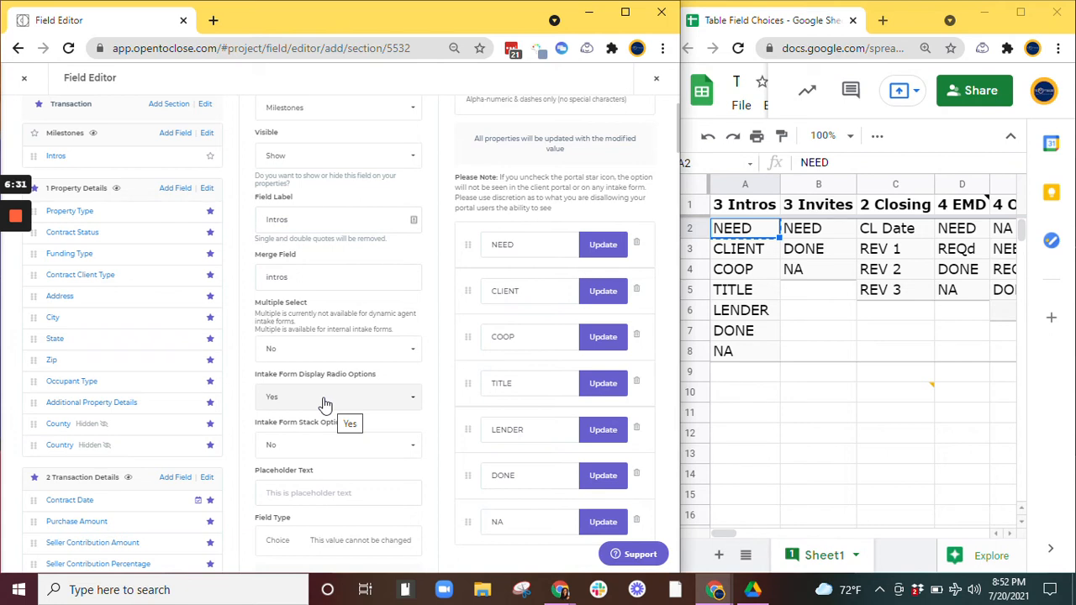
Step: Set the Intros field's Intake Form Stack Options to Yes
drag(257, 373, 396, 373)
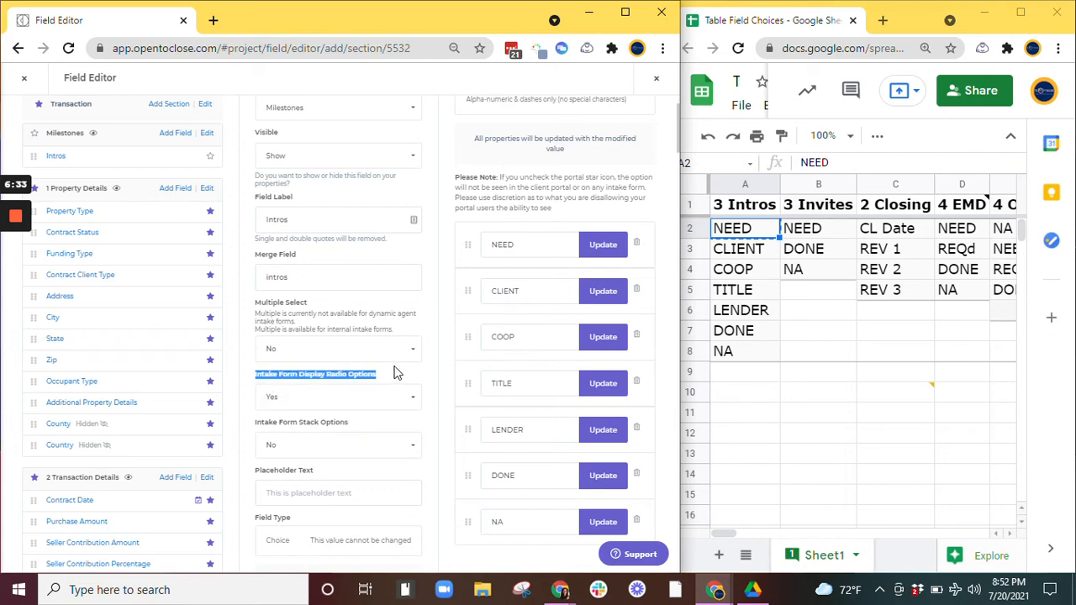
scroll(337, 403, down, 1)
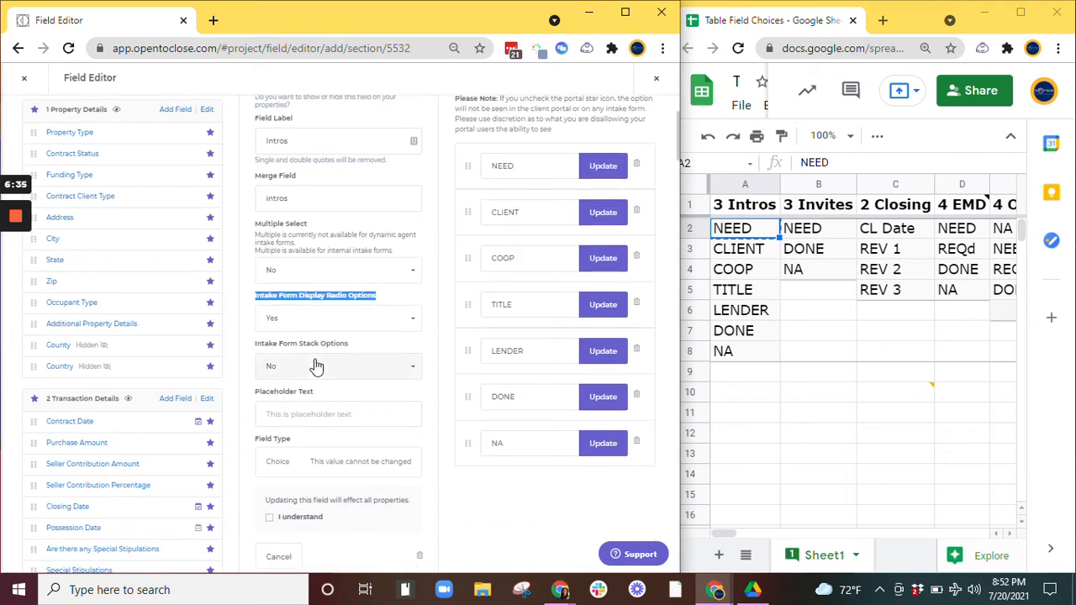
drag(262, 347, 438, 354)
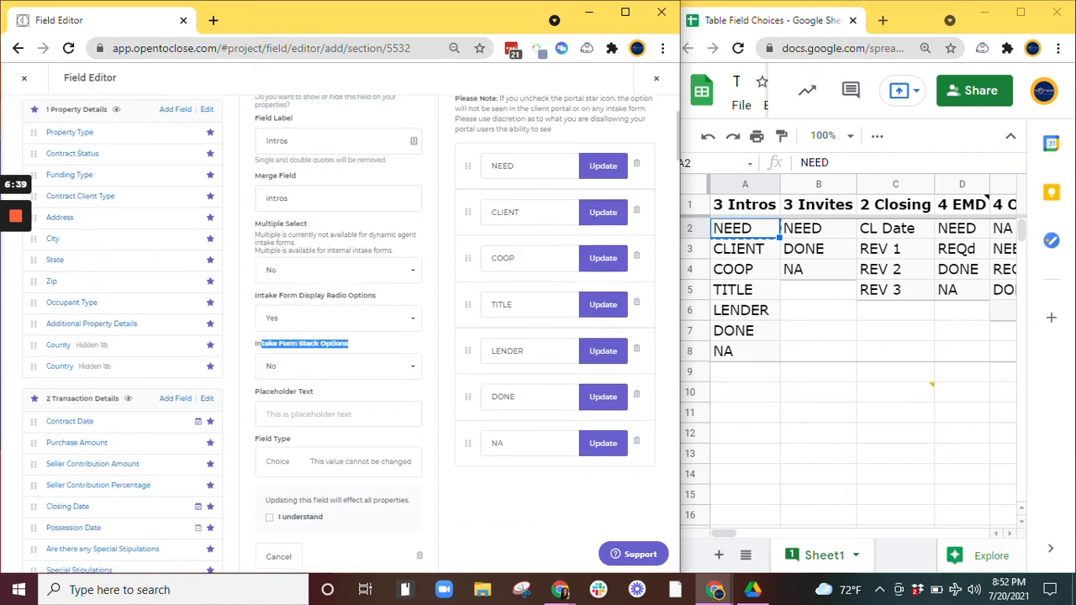
click(359, 367)
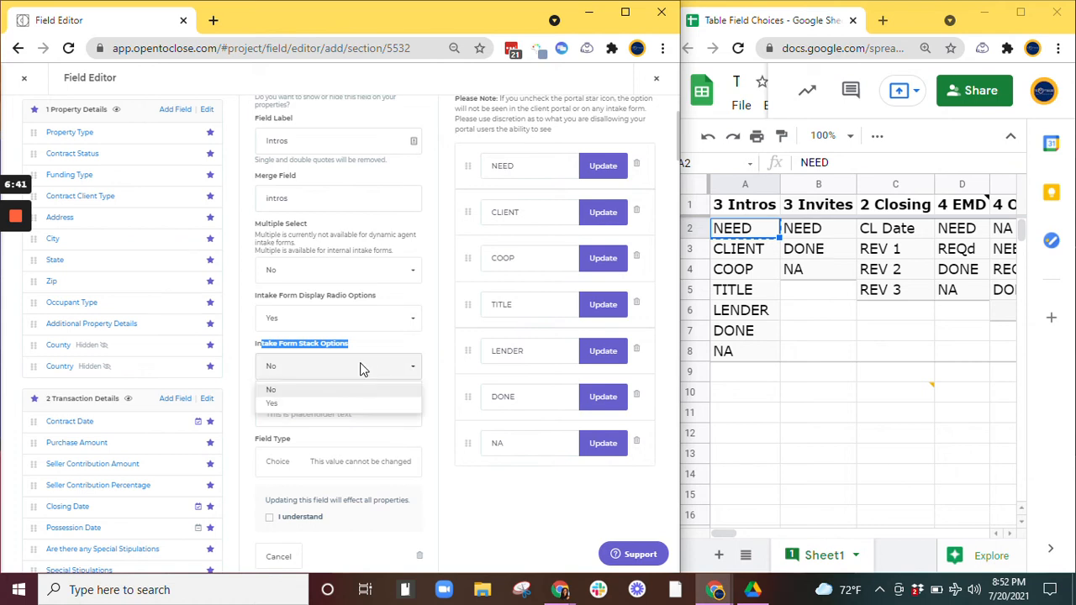
click(354, 347)
drag(255, 344, 350, 354)
click(360, 351)
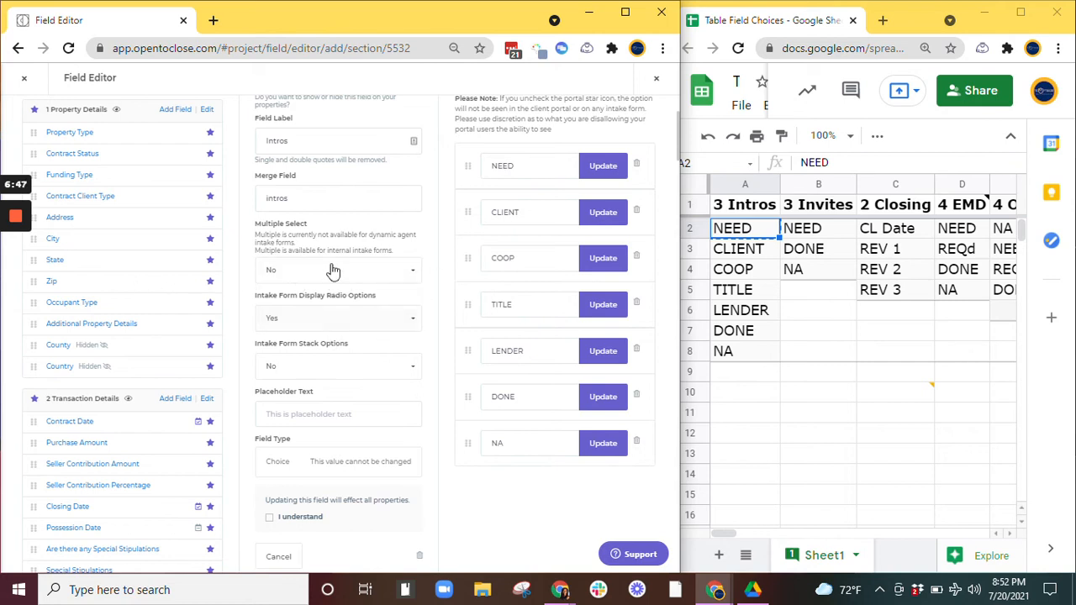
click(341, 365)
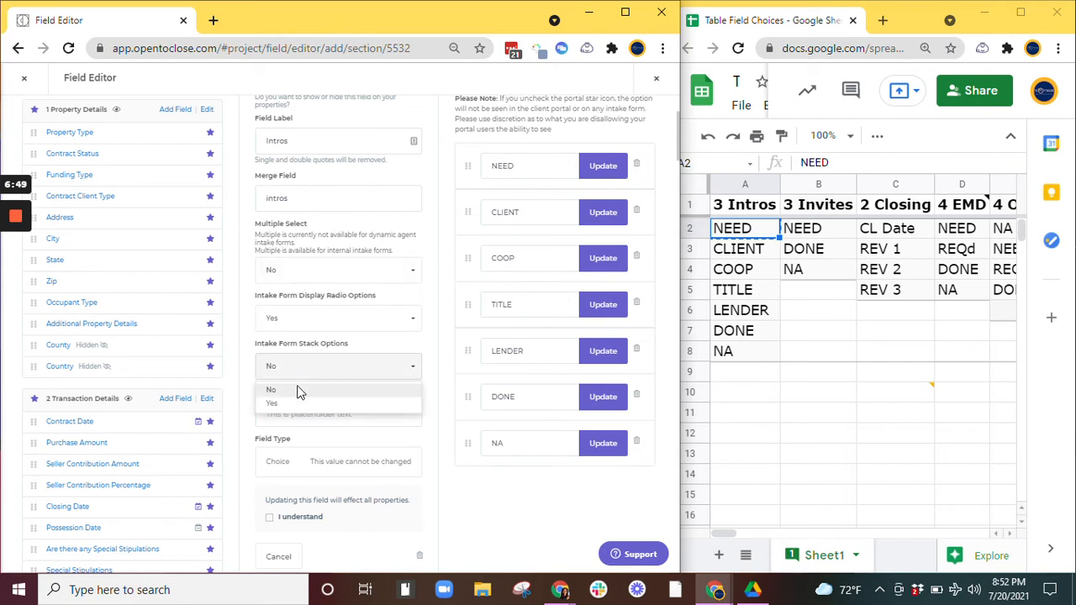
click(283, 406)
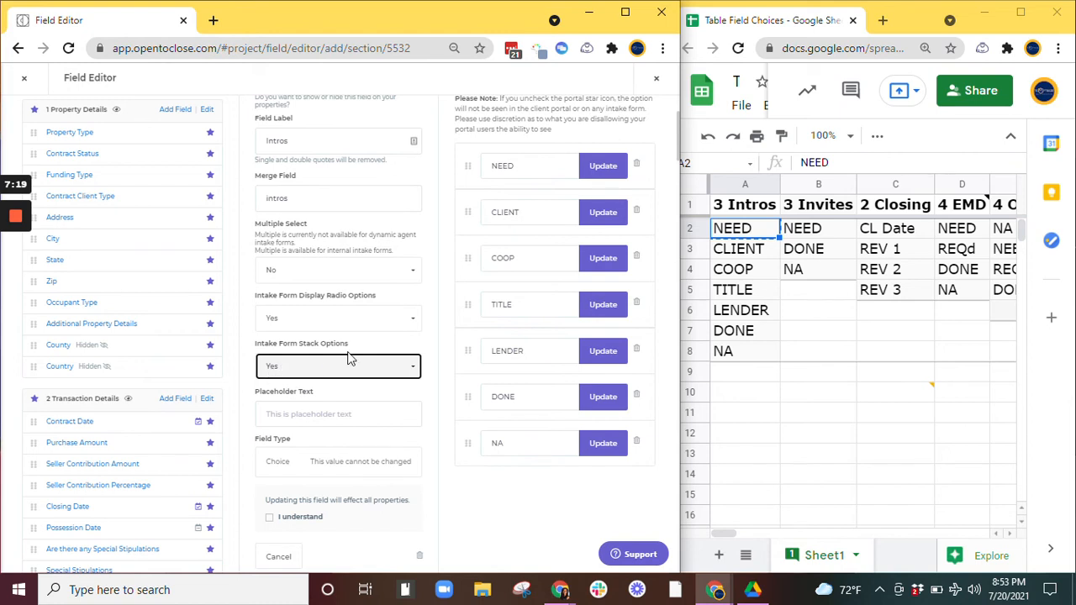
Step: Acknowledge that the change affects all properties and update the Intros field
scroll(336, 370, down, 2)
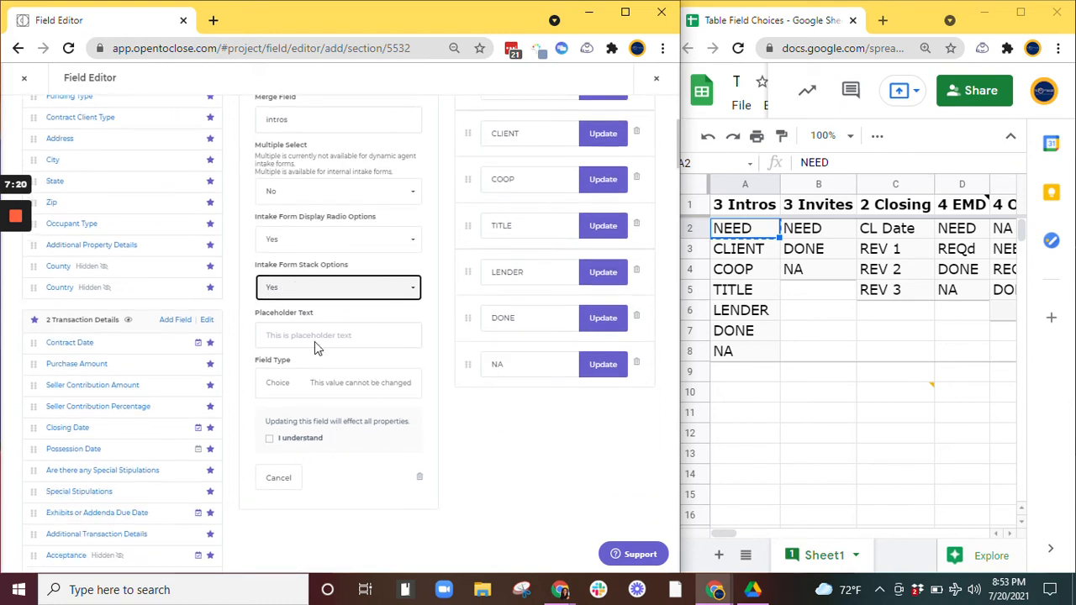
click(284, 439)
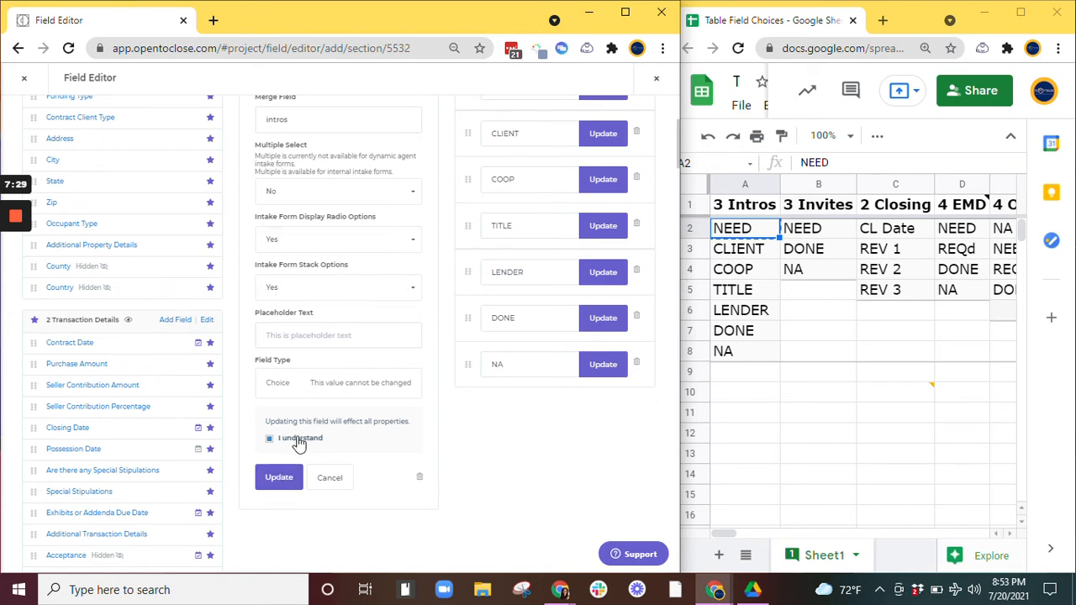
click(289, 478)
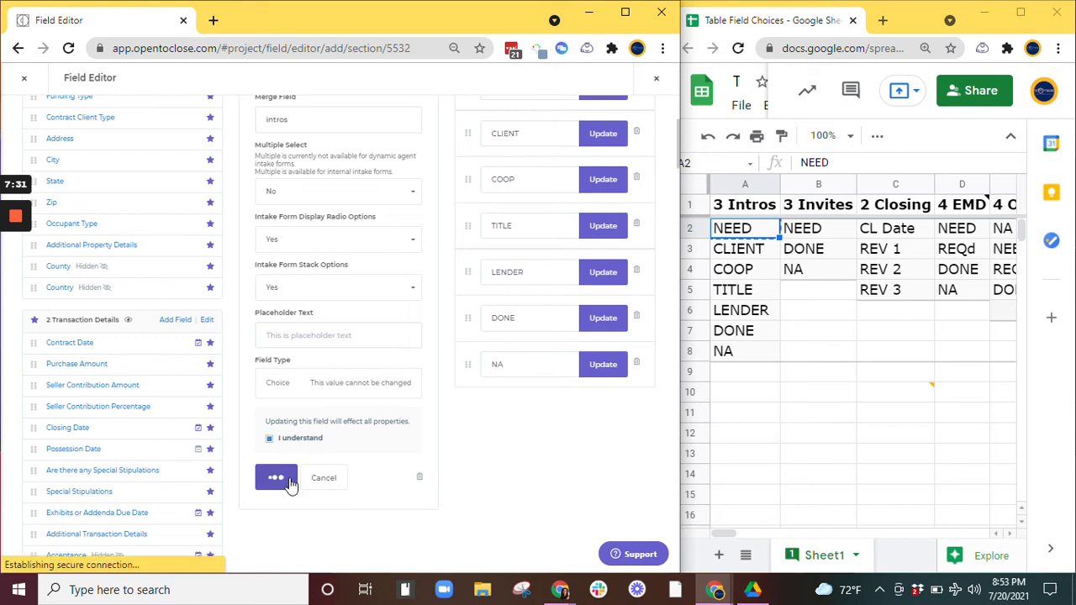
Step: Add a new Milestones field labelled Invites with the merge field invites, copied from the sheet's column header
scroll(289, 478, up, 3)
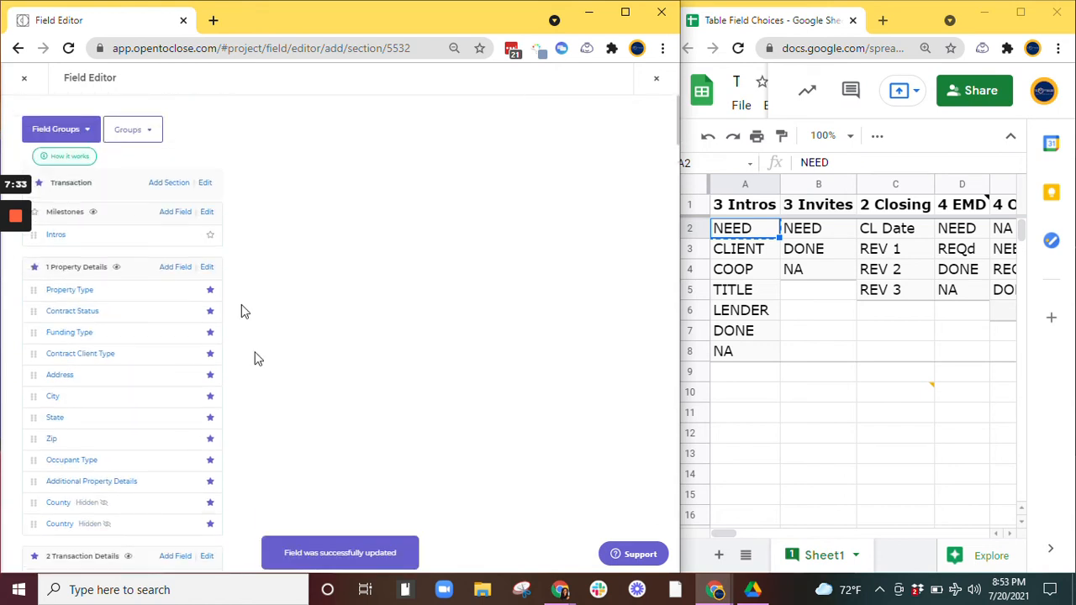
click(175, 214)
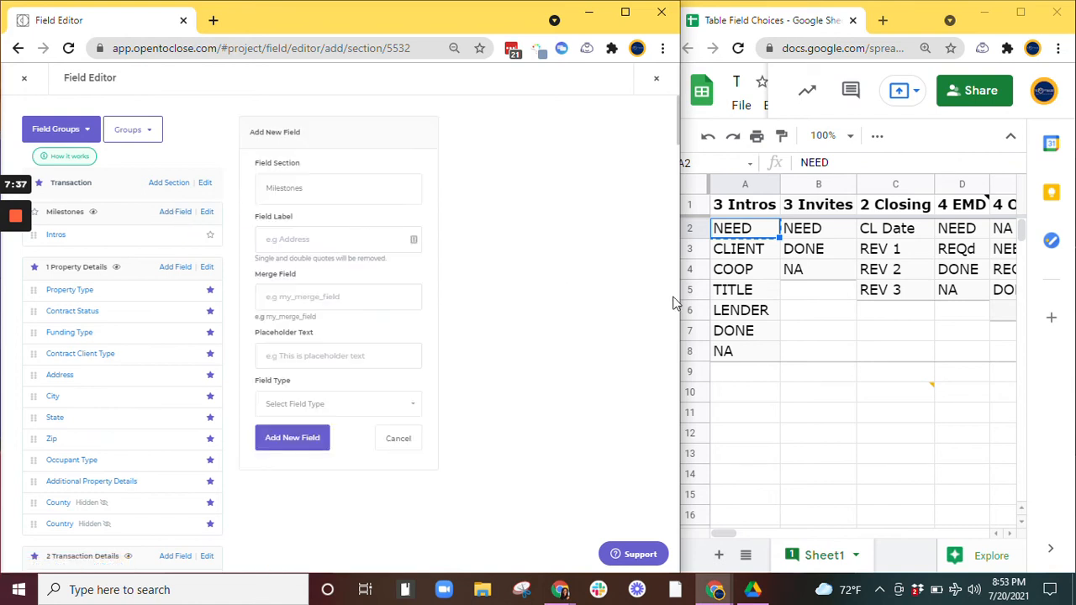
click(816, 204)
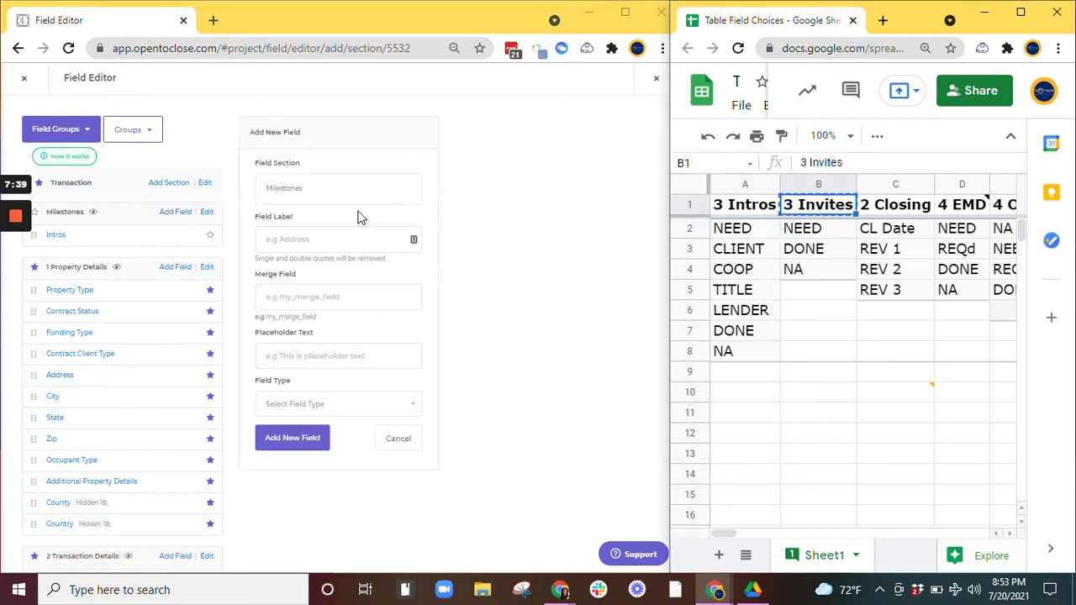
click(305, 239)
key(ctrl+v)
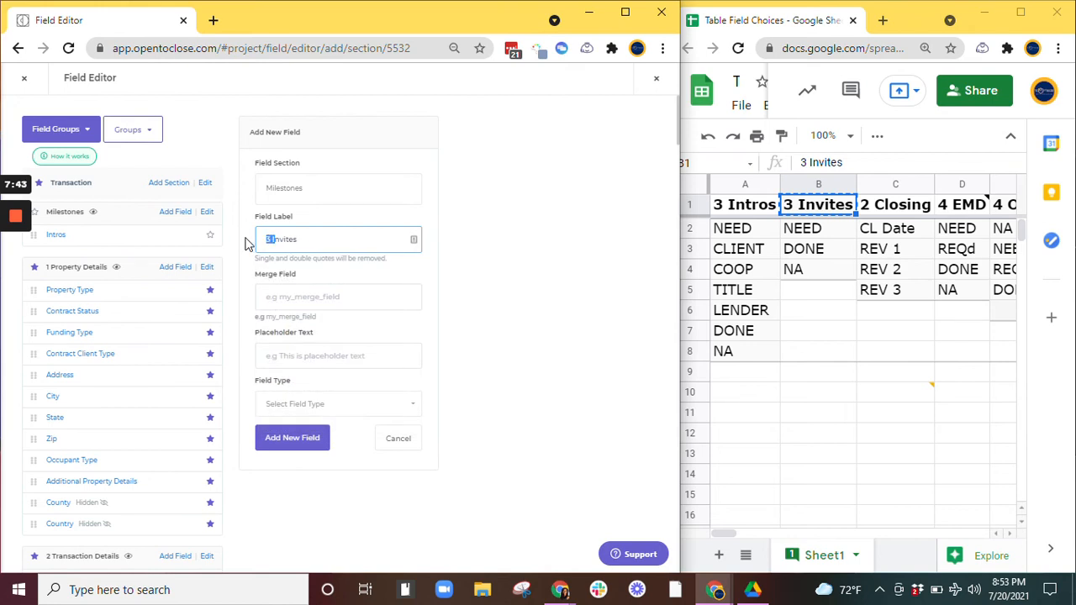
key(ctrl+a)
click(339, 297)
key(ctrl+v)
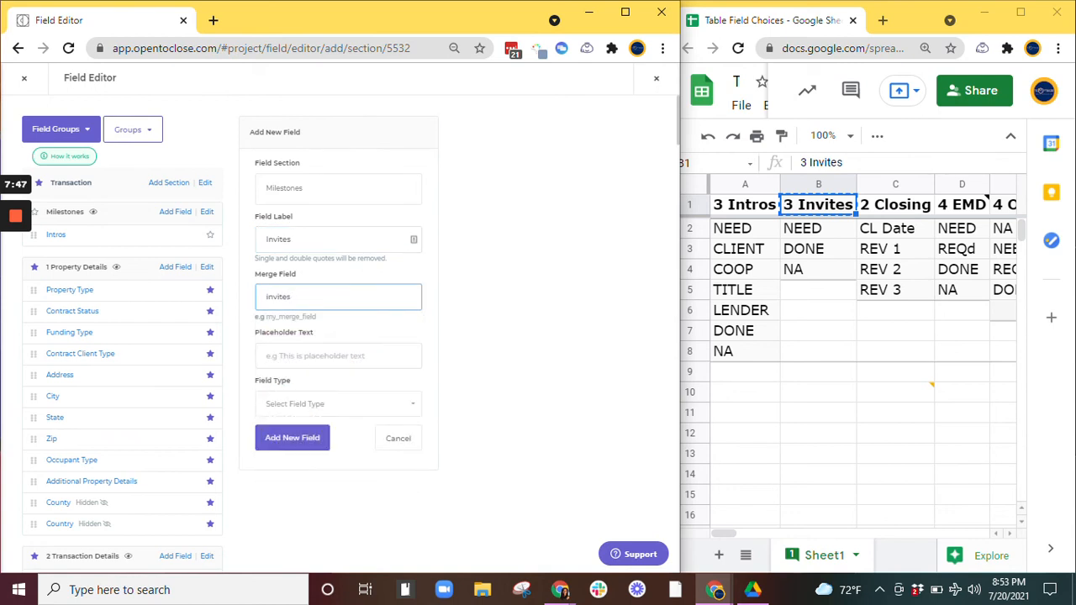
Step: Set the Invites field's type to Choice and add the new field
click(321, 407)
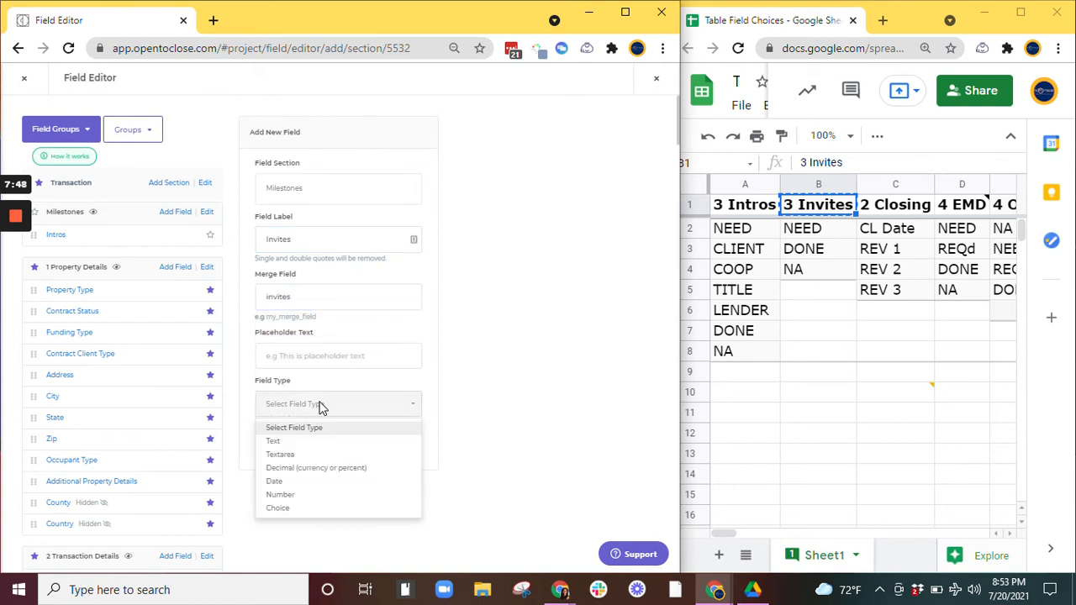
click(335, 509)
scroll(332, 471, down, 2)
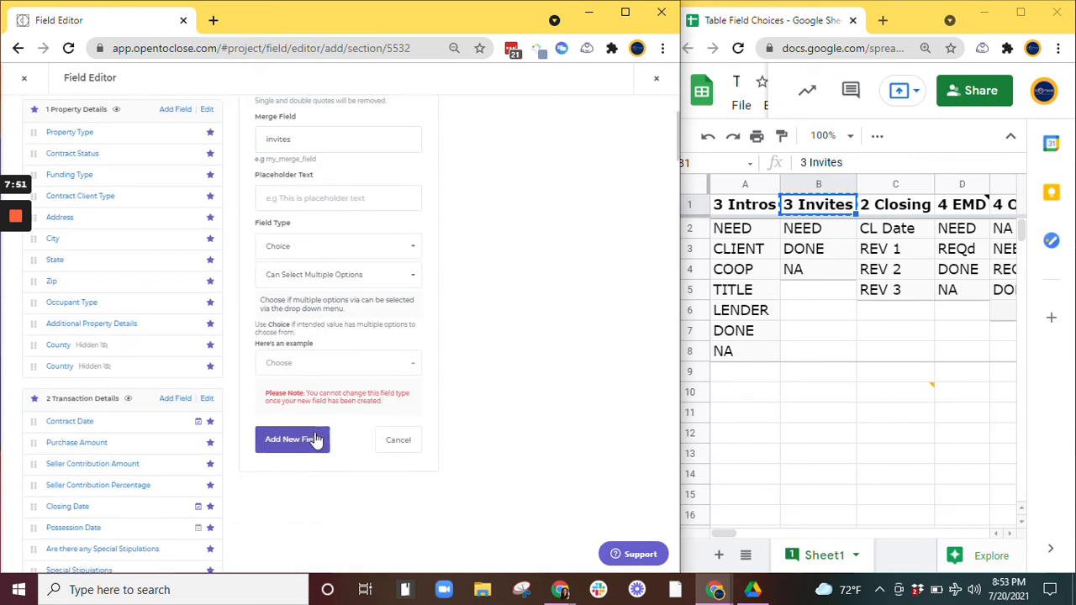
click(316, 439)
Step: Add NA, DONE and NEED as Invites options, copying each value from the sheet's Invites column
click(815, 271)
key(ctrl+c)
click(538, 158)
key(ctrl+v)
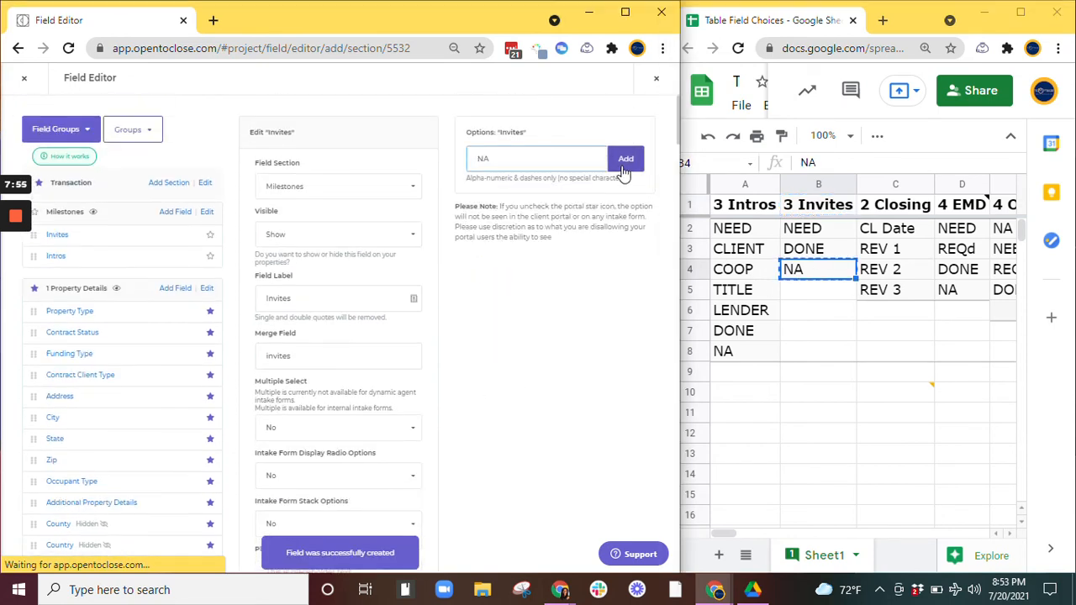
click(624, 162)
key(alt+Tab)
key(Up)
key(ctrl+c)
click(538, 159)
key(ctrl+v)
click(625, 162)
key(alt+Tab)
key(Up)
key(ctrl+c)
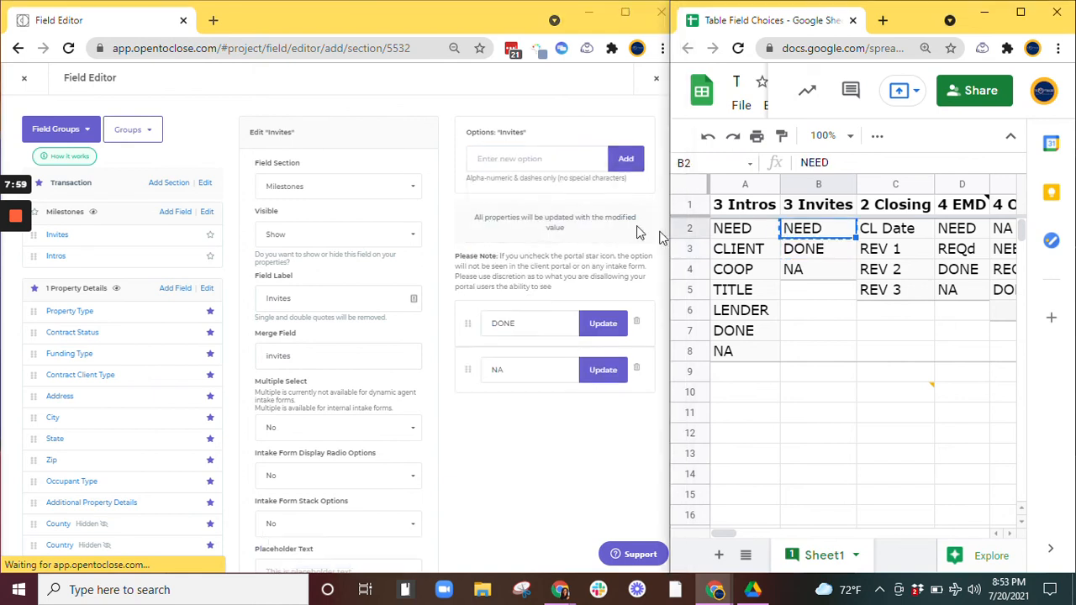
click(538, 159)
key(ctrl+v)
click(625, 162)
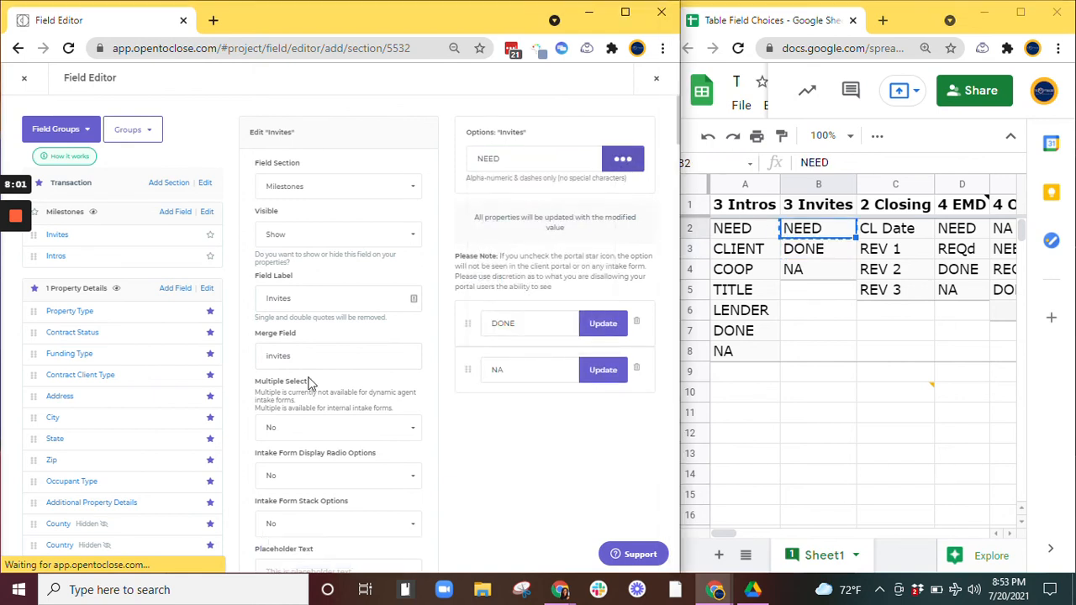
Step: Set the Invites field's Intake Form Display Radio Options and Intake Form Stack Options to Yes
scroll(302, 393, down, 2)
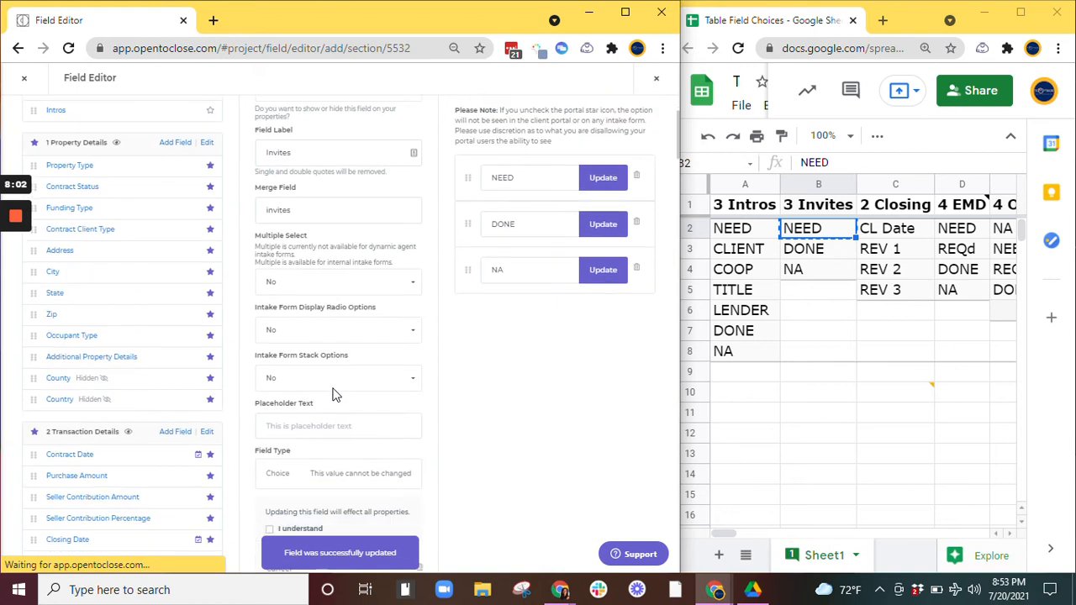
click(319, 319)
click(278, 356)
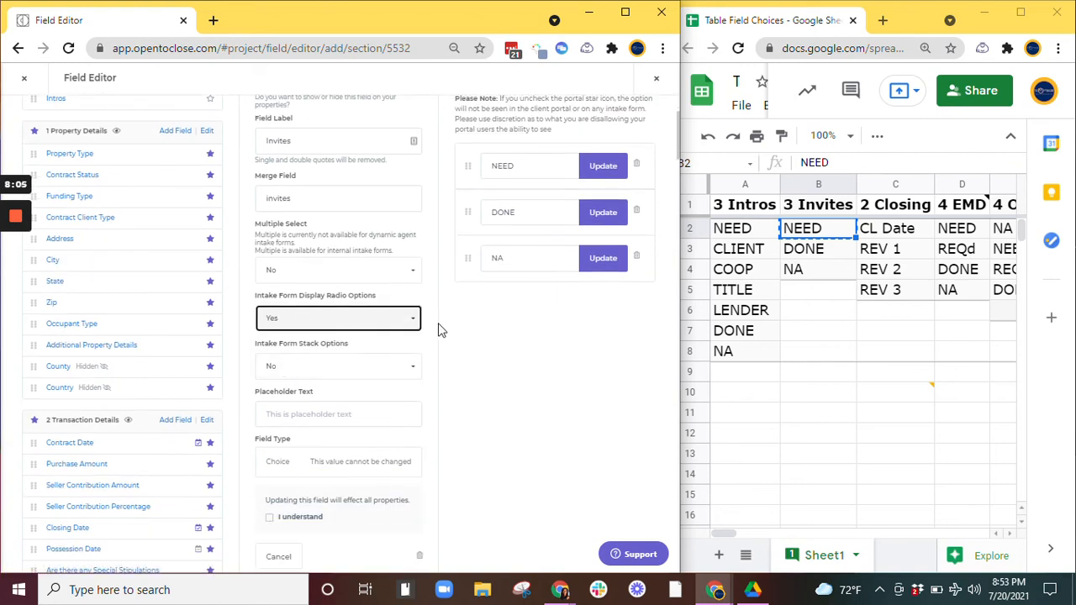
click(308, 372)
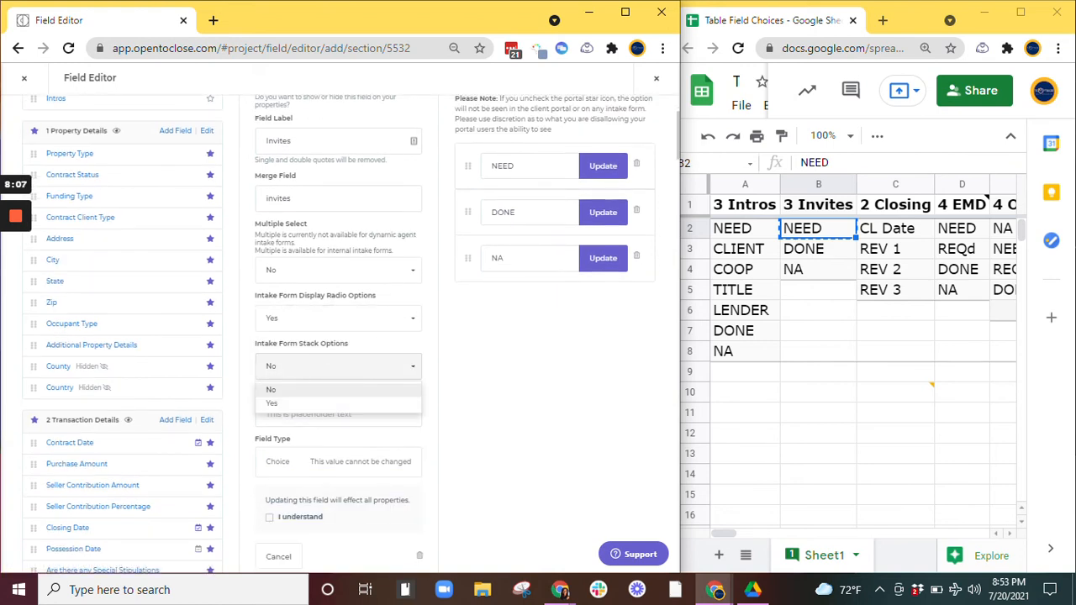
click(295, 405)
Step: Acknowledge that the change affects all properties and update the Invites field
scroll(292, 405, down, 2)
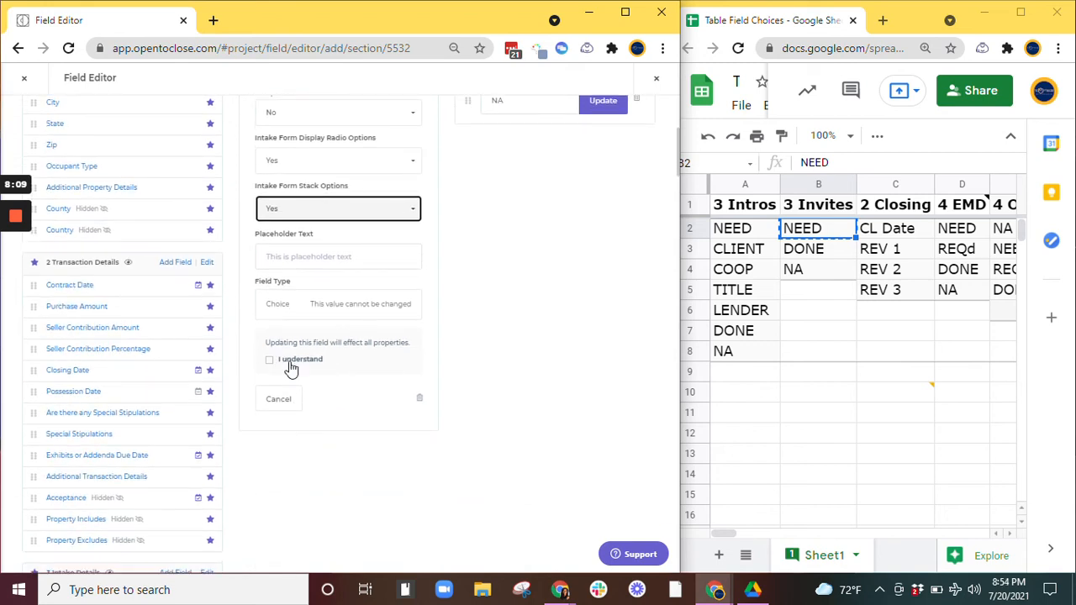
click(290, 364)
click(281, 405)
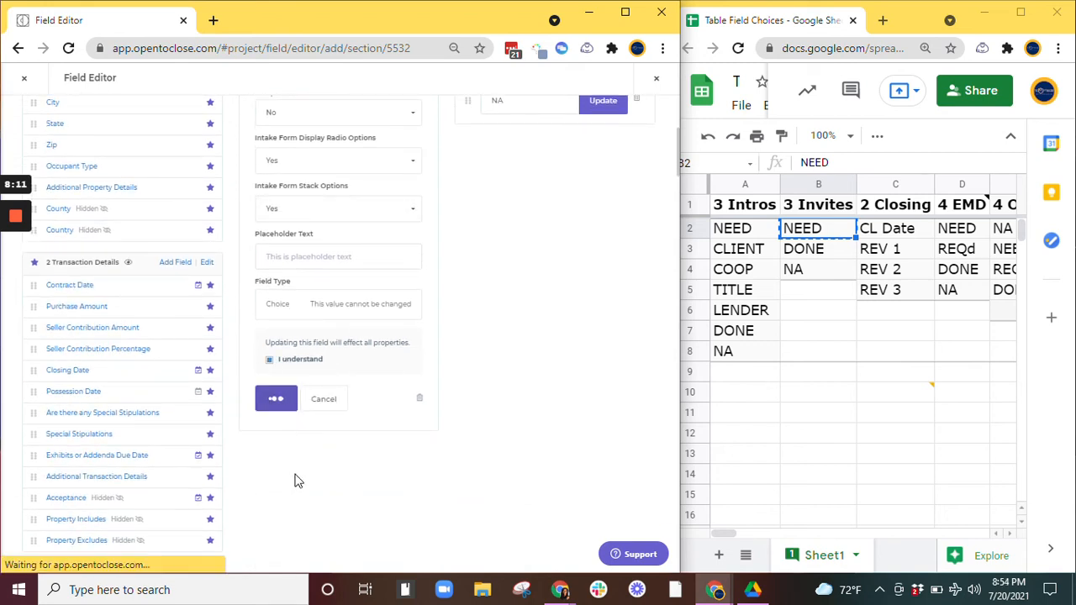
Step: Add a new Milestones field labelled Closing with the merge field closing, copied from the sheet's header
click(173, 218)
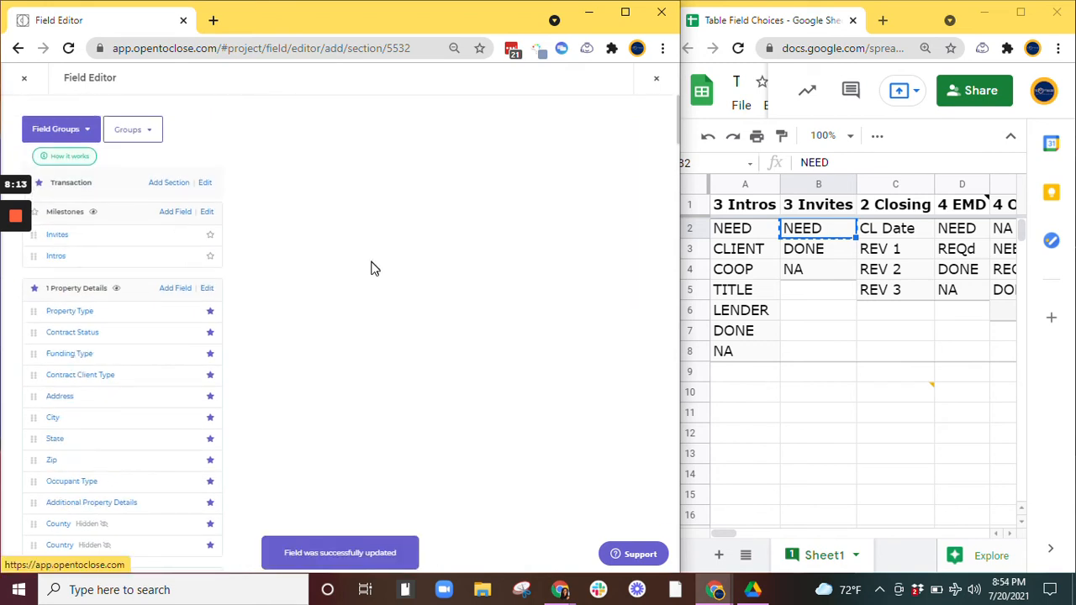
click(912, 210)
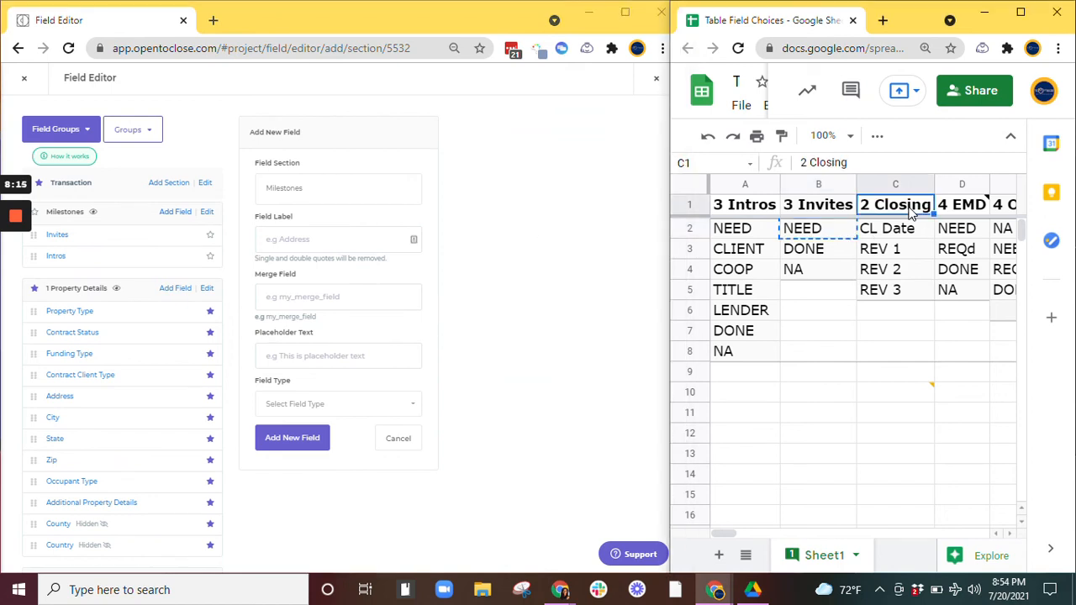
click(329, 240)
key(ctrl+v)
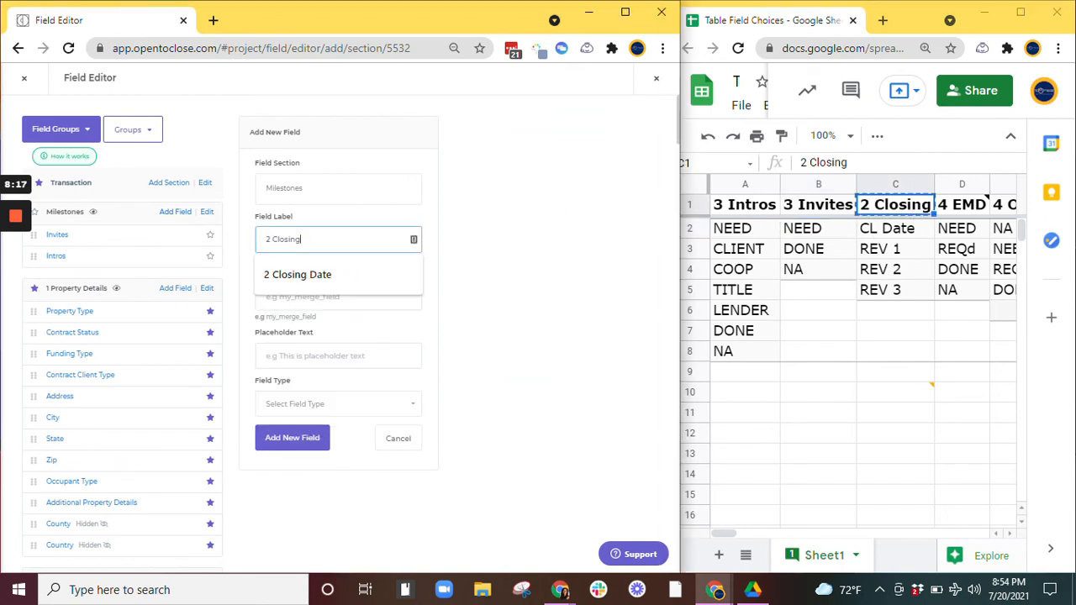
key(BackSpace)
key(ctrl+a)
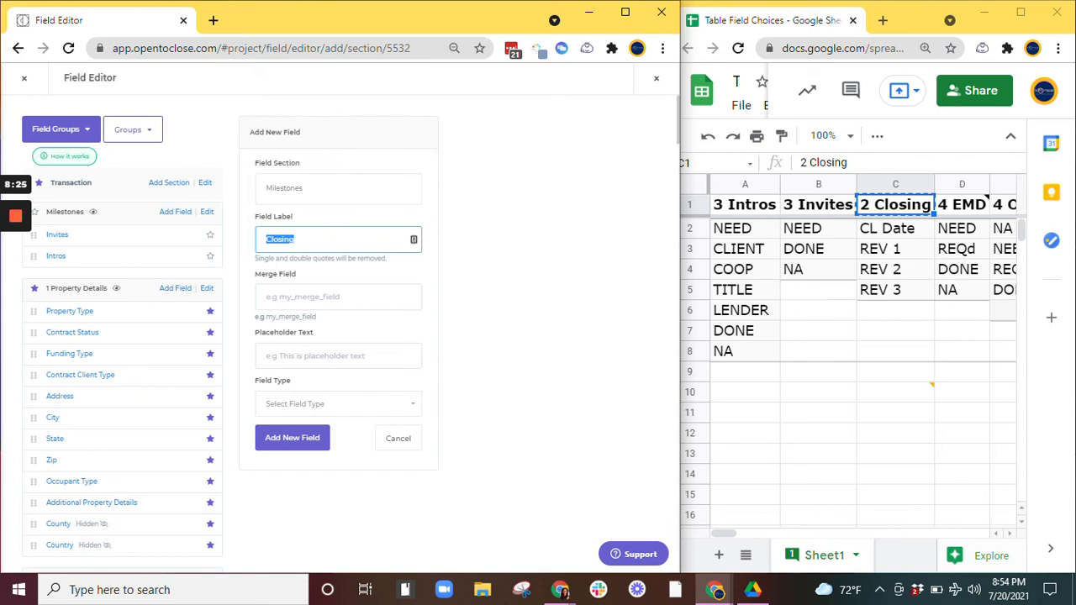
click(322, 296)
key(ctrl+v)
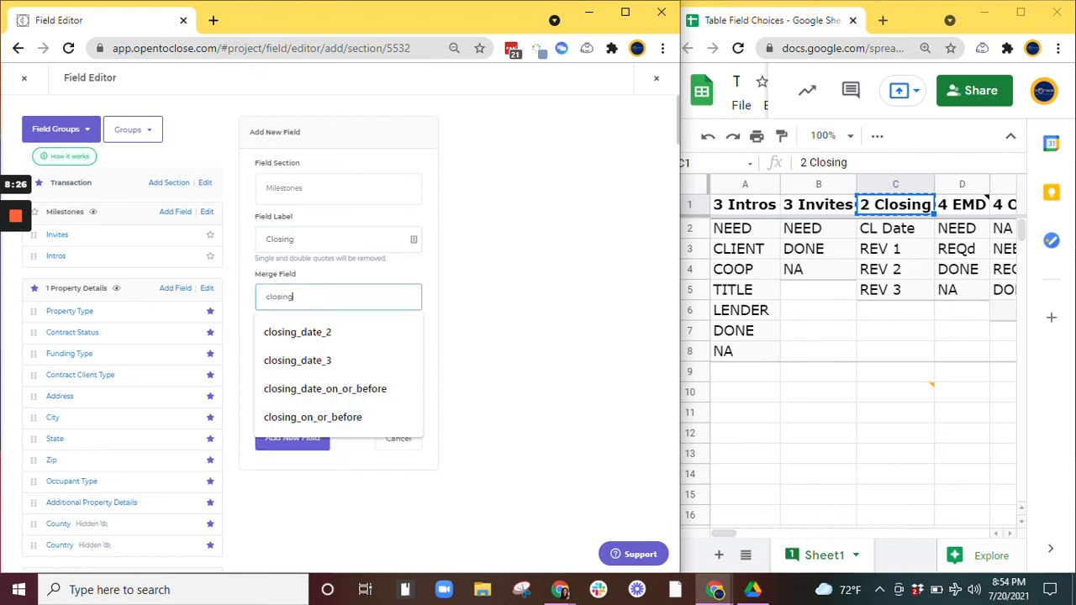
Step: Set the Closing field's type to Choice and add the new field
click(632, 333)
scroll(395, 336, down, 1)
click(358, 323)
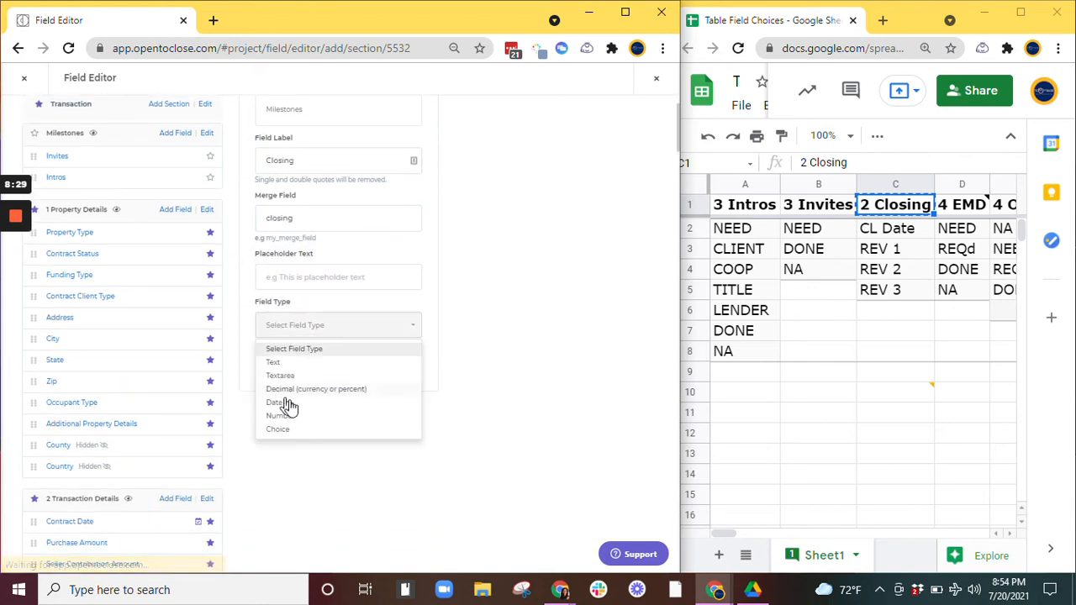
click(308, 429)
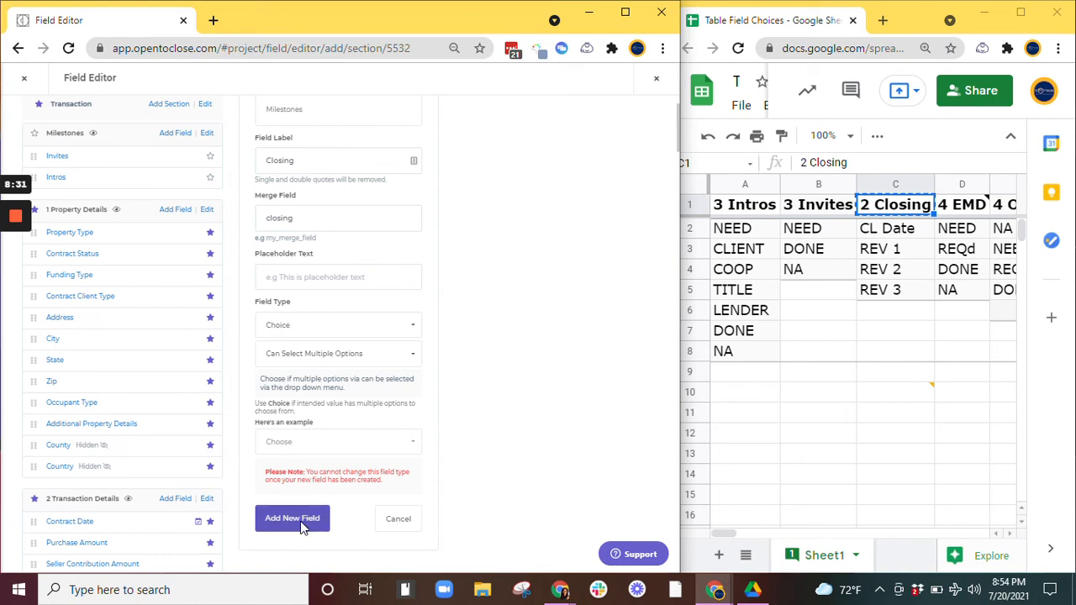
click(296, 519)
Step: Add REV 3, REV 2 and REV 1 as Closing options, copying each value from the sheet's Closing column
click(888, 290)
key(ctrl+c)
key(alt+Tab)
key(ctrl+v)
key(Return)
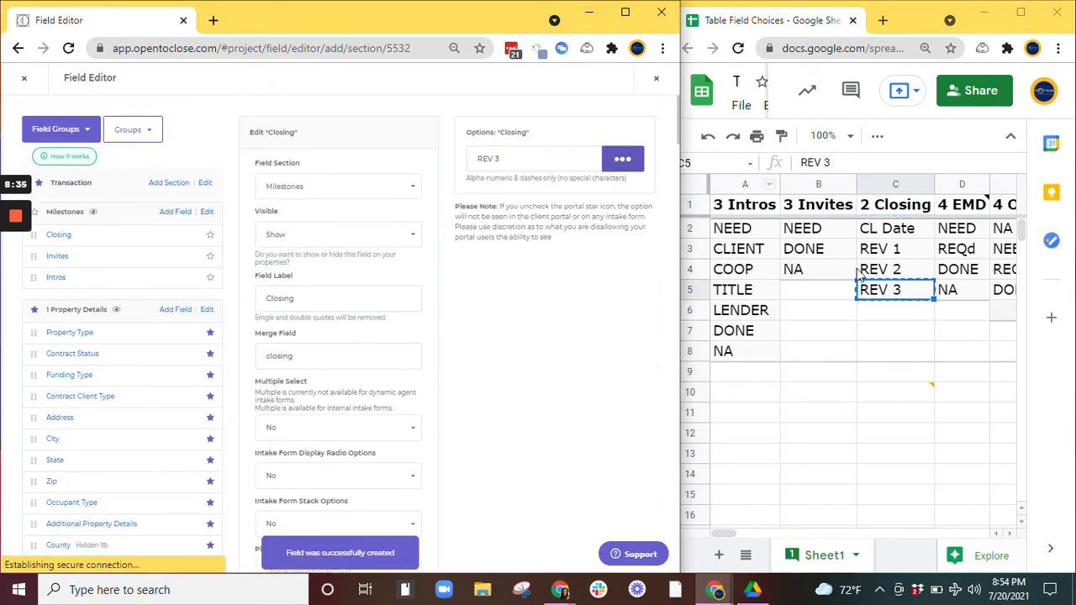
click(866, 270)
key(ctrl+c)
key(alt+Tab)
key(ctrl+v)
click(629, 165)
click(883, 252)
key(ctrl+c)
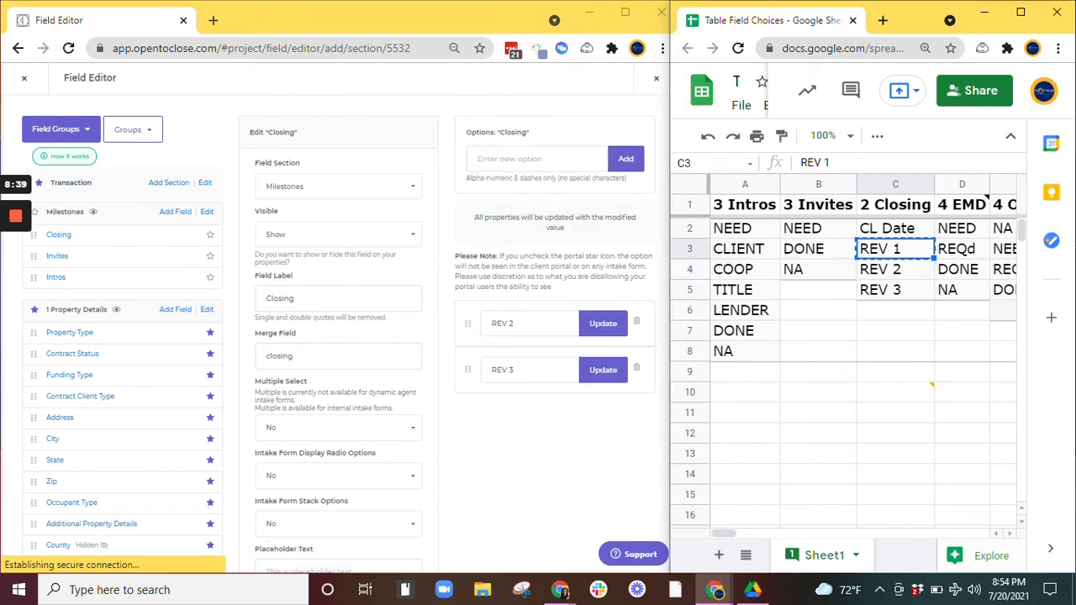
key(alt+Tab)
key(ctrl+v)
click(629, 164)
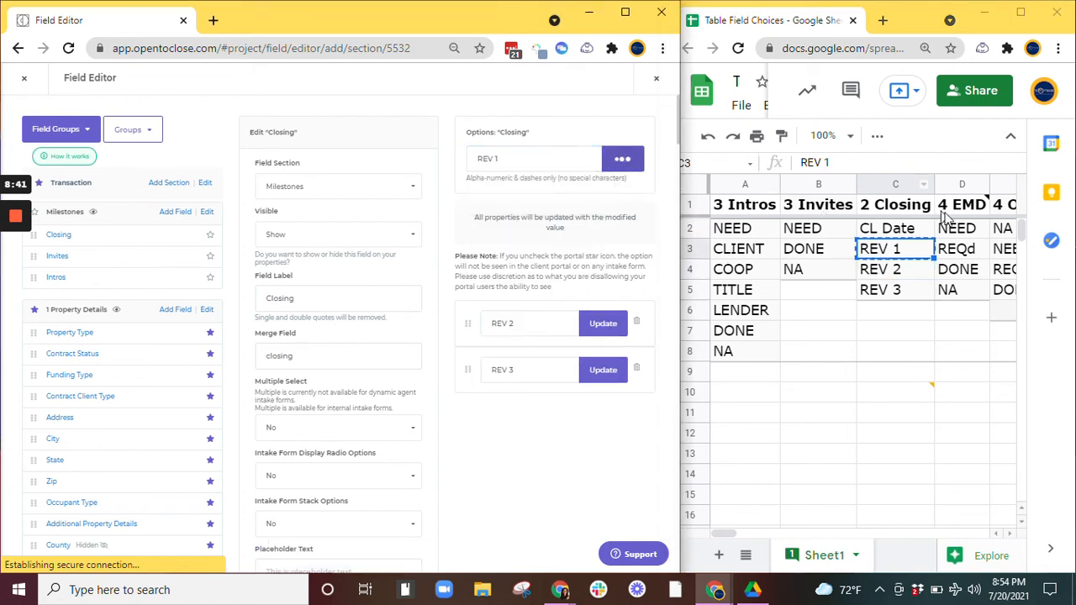
Step: In the spreadsheet, delete CL Date, move REV 1 to REV 3 up into C2:C4, and enter NA in C5
click(920, 232)
key(ctrl+c)
key(alt+Tab)
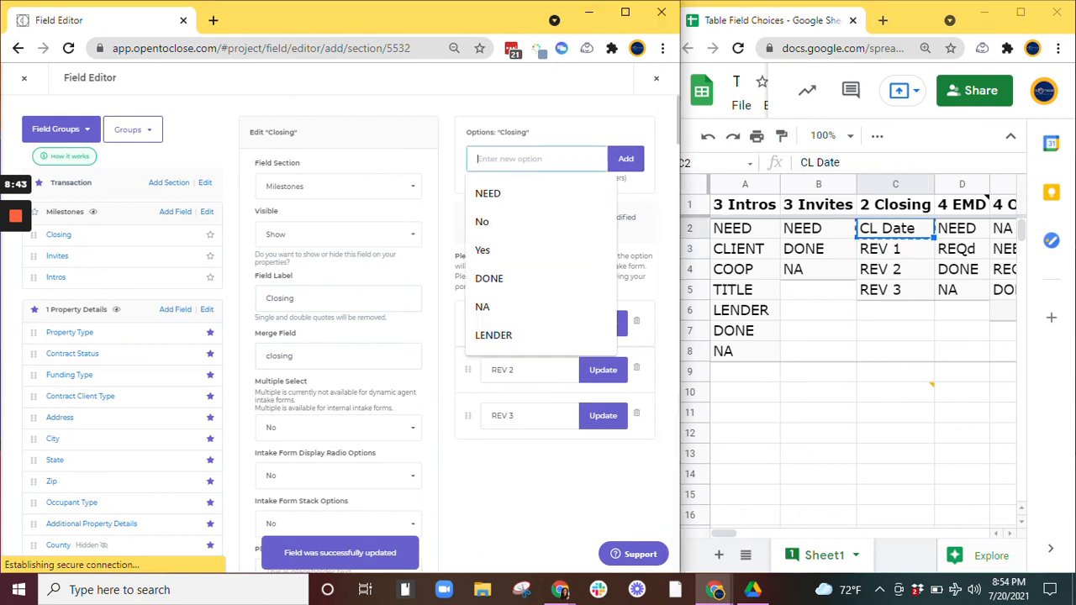
click(889, 234)
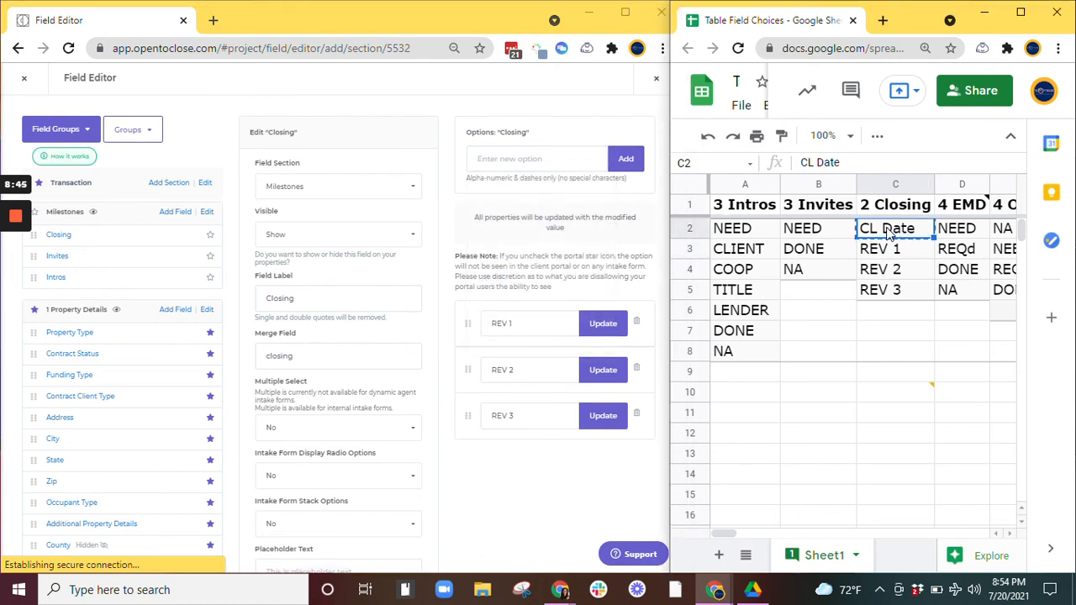
key(Delete)
drag(897, 254, 896, 290)
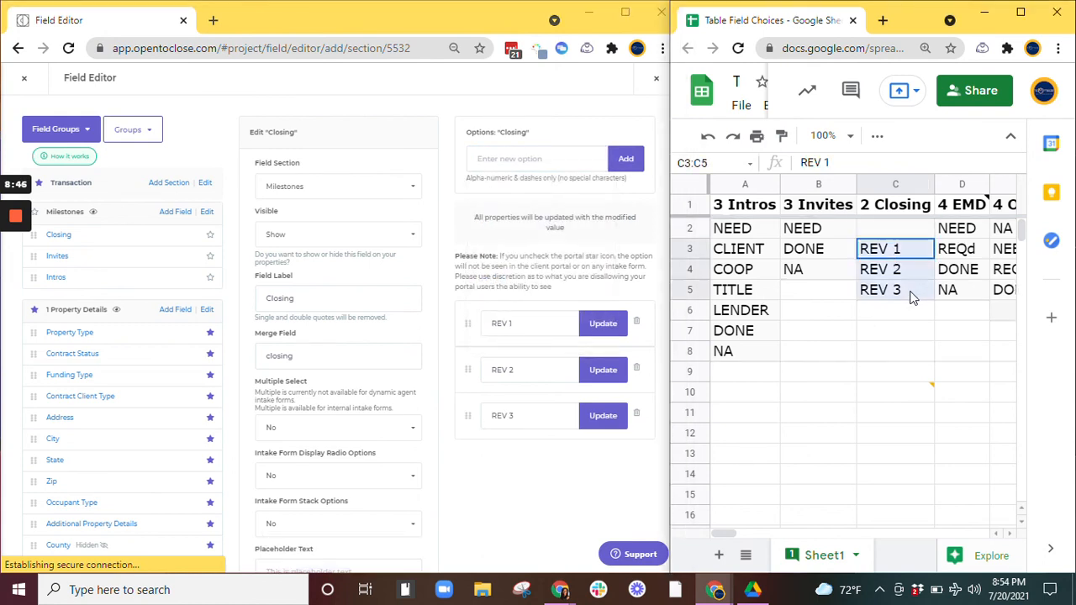
key(ctrl+c)
click(887, 236)
key(ctrl+v)
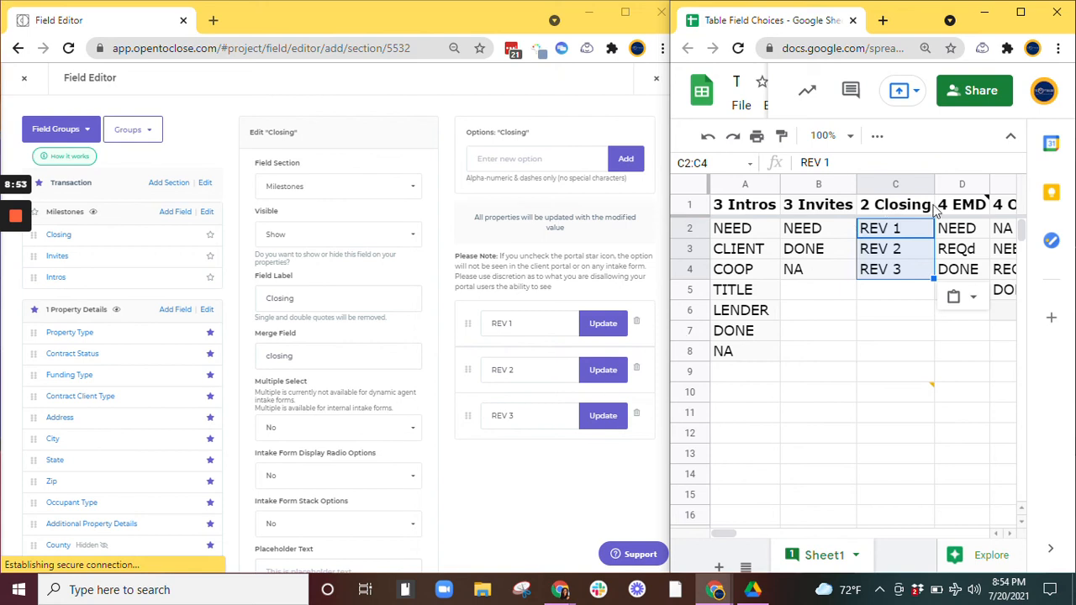
click(914, 294)
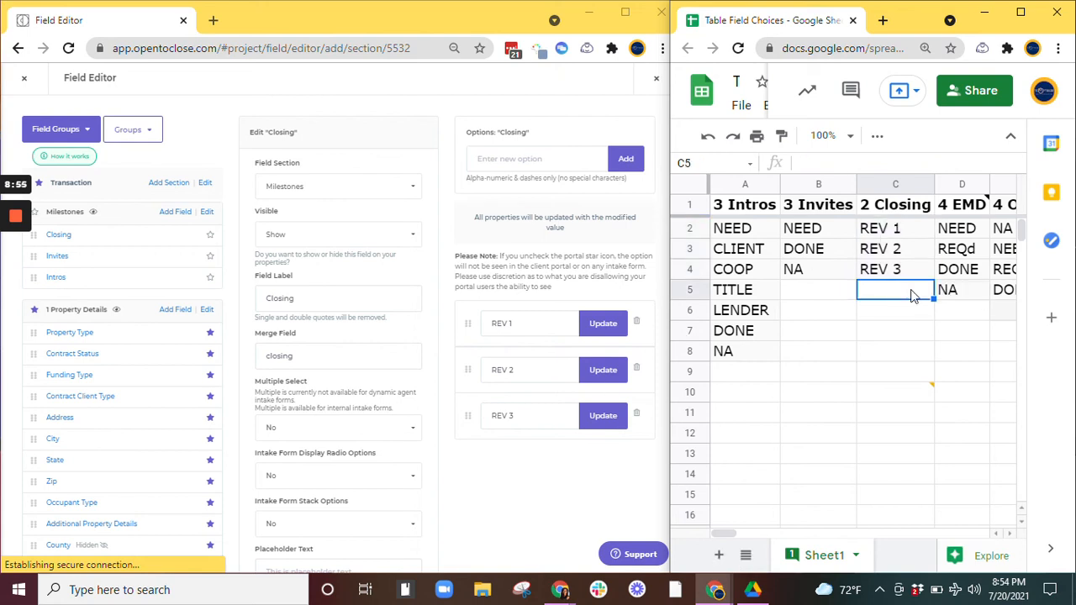
text(NA)
key(Return)
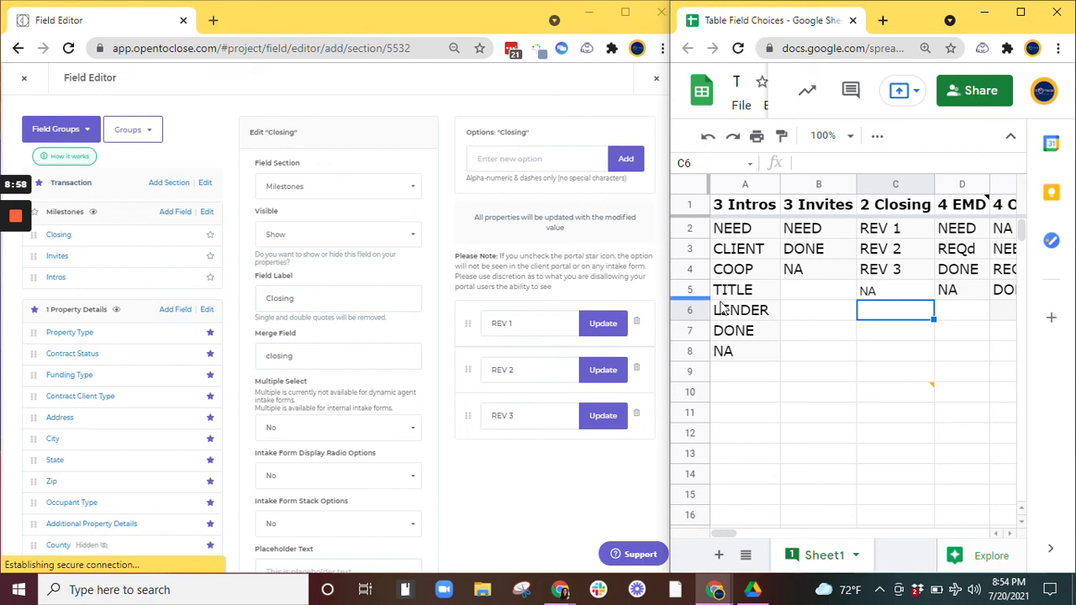
Step: Copy NA from the sheet and add it as a Closing option
click(895, 290)
key(ctrl+c)
click(530, 158)
key(ctrl+v)
click(625, 166)
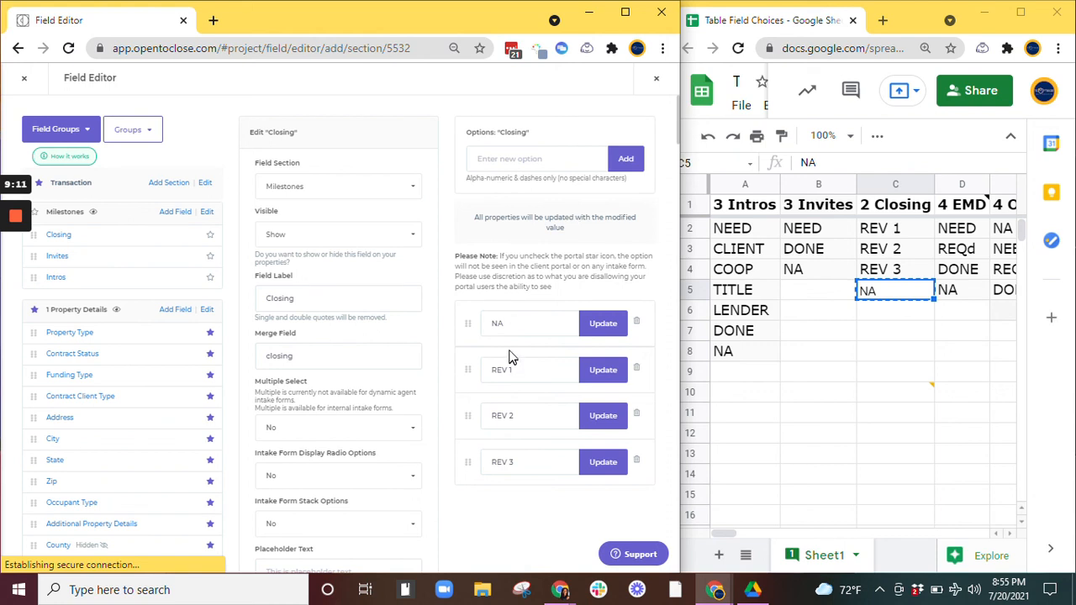
Step: Set the Closing field's Intake Form Display Radio Options and Intake Form Stack Options to Yes
click(294, 476)
click(299, 515)
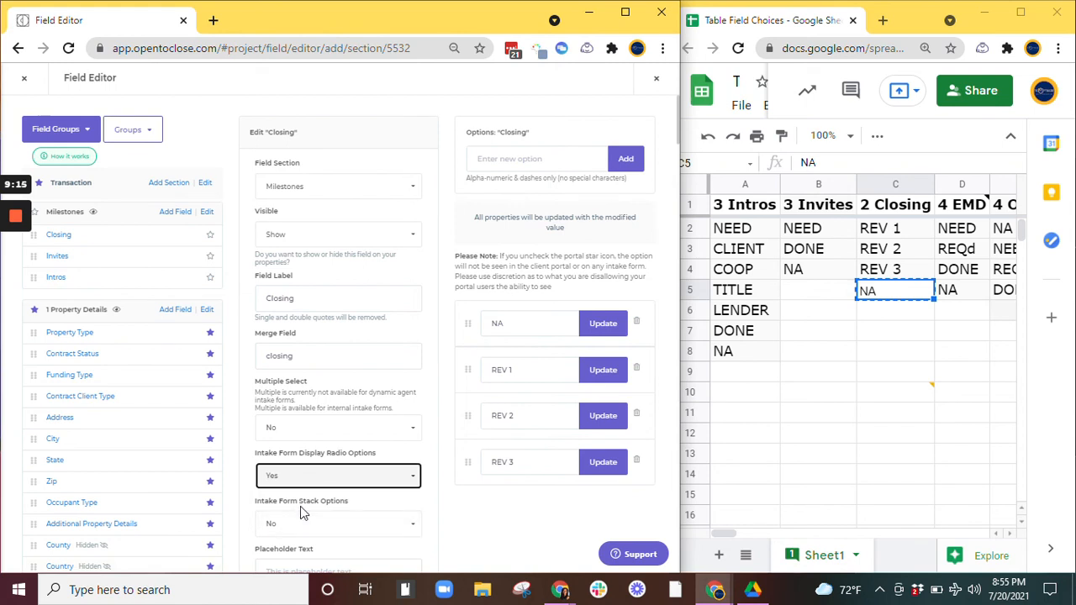
click(303, 523)
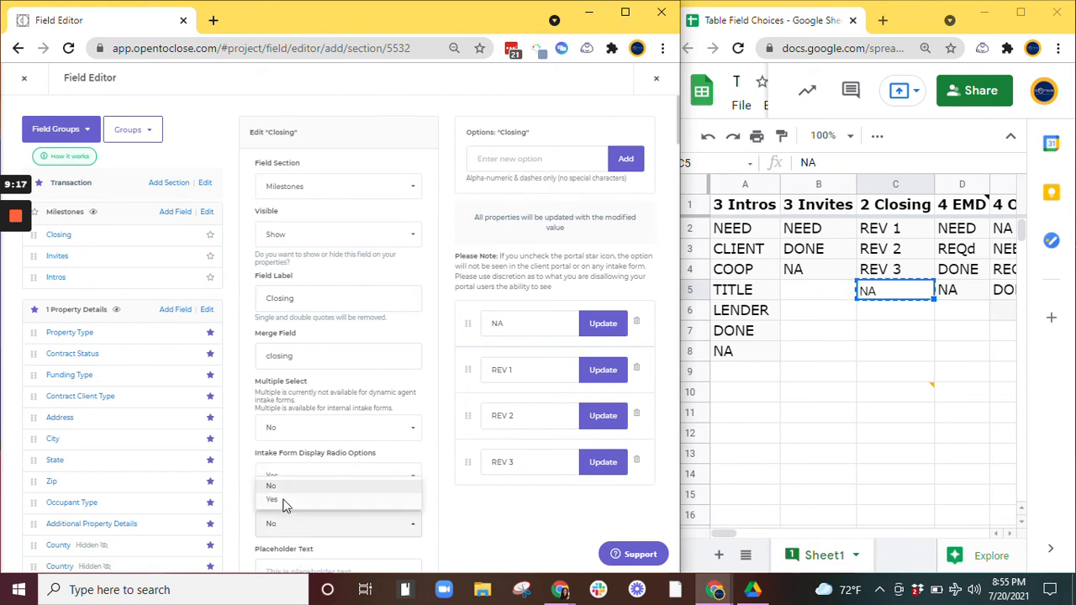
click(286, 501)
scroll(286, 488, down, 3)
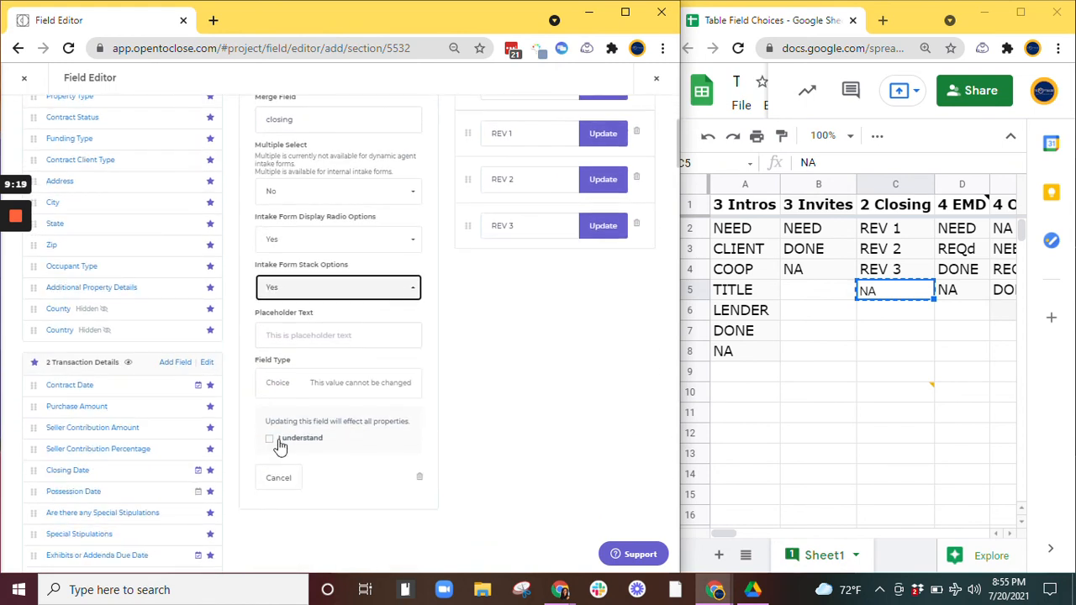
Step: Acknowledge that the change affects all properties and save the Closing field
click(269, 438)
click(276, 478)
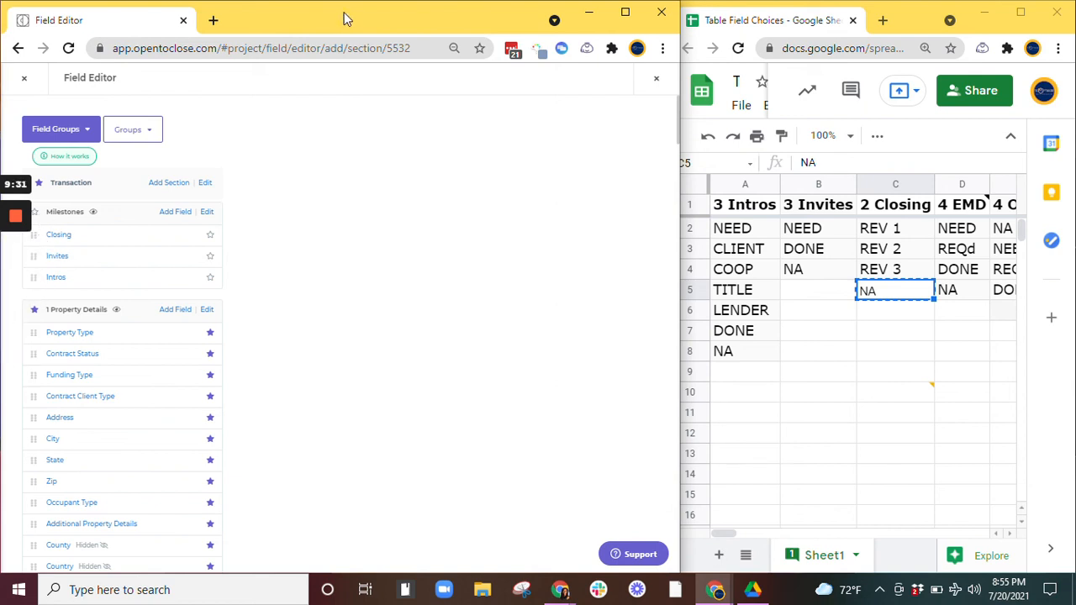
Step: Reorder the Milestones fields so Intros comes first, followed by Invites and Closing
drag(303, 29, 332, 26)
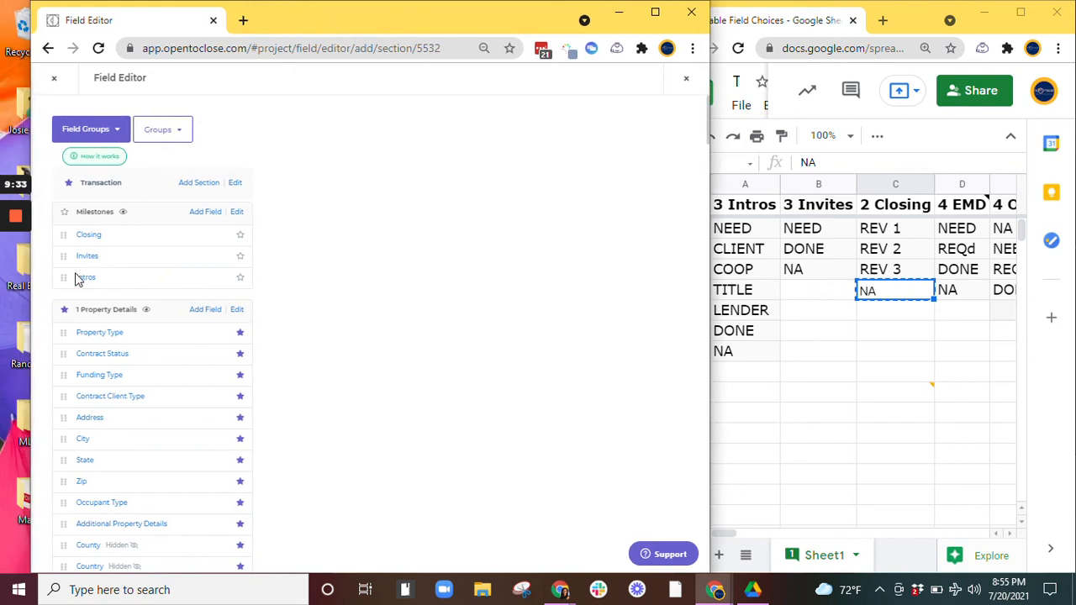
drag(64, 277, 64, 235)
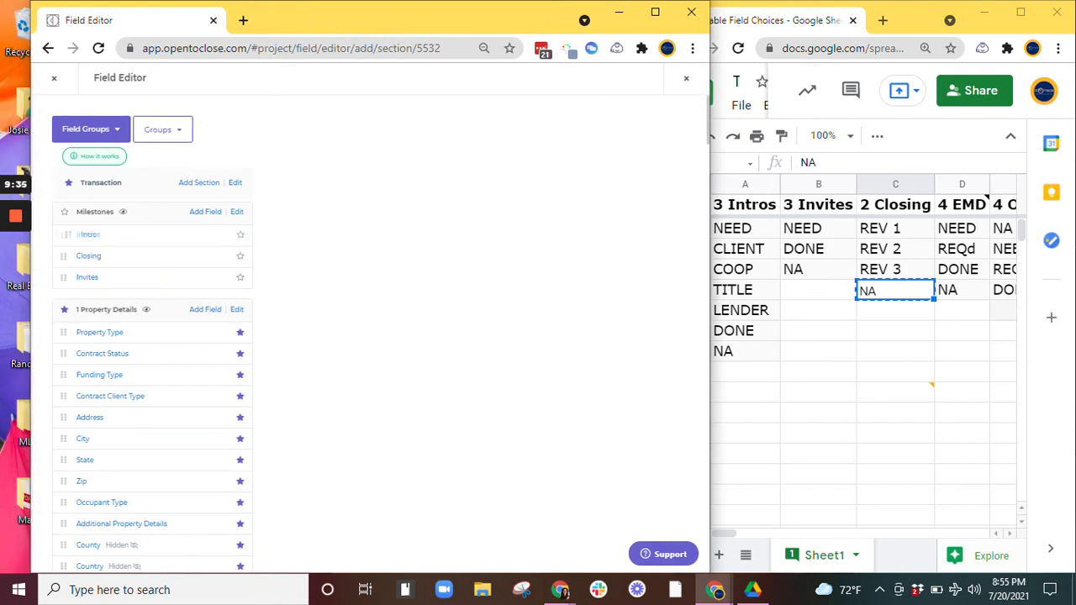
drag(67, 282, 72, 258)
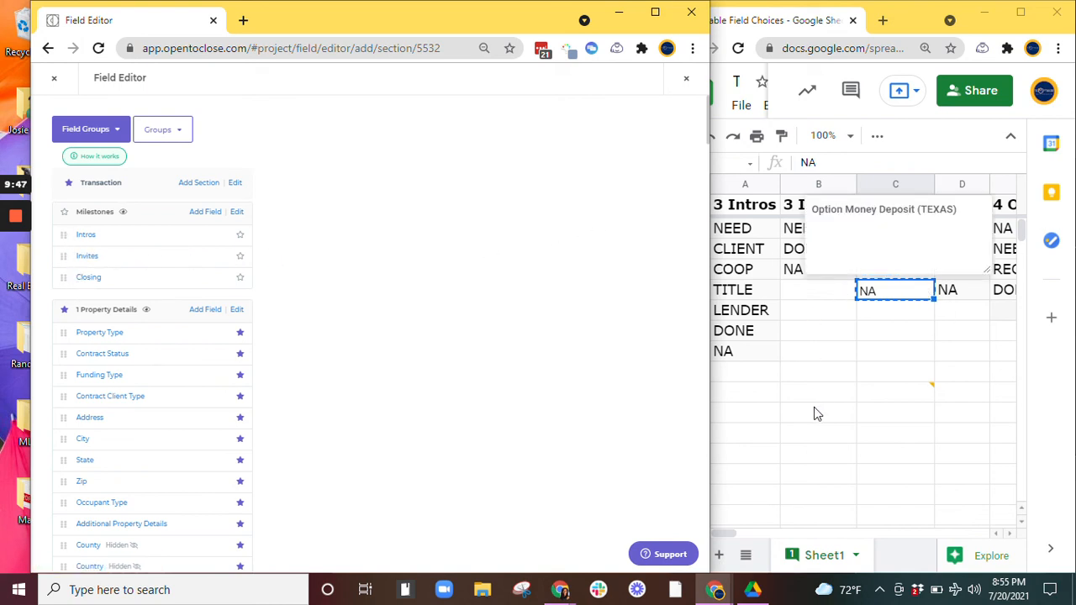
Step: Scroll through the spreadsheet to review the remaining milestone columns and their choices
click(925, 393)
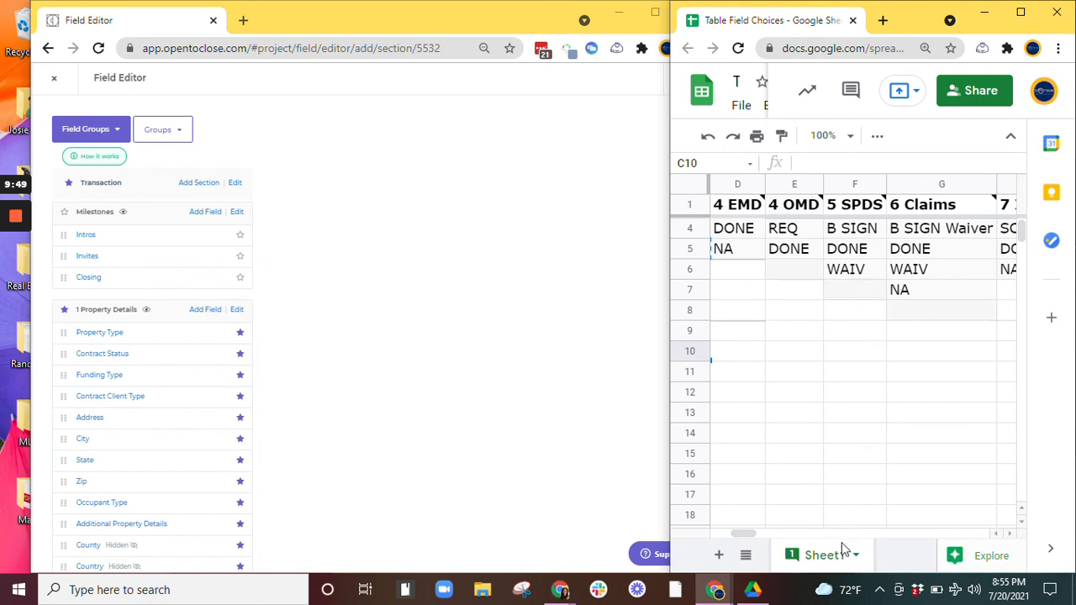
drag(745, 533, 702, 531)
click(806, 378)
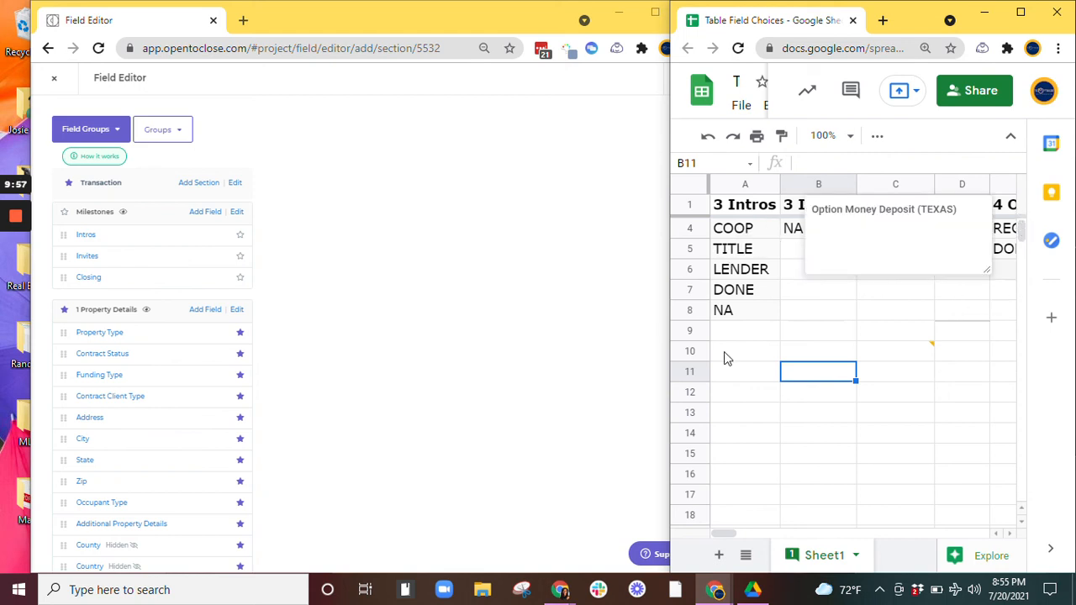
click(241, 242)
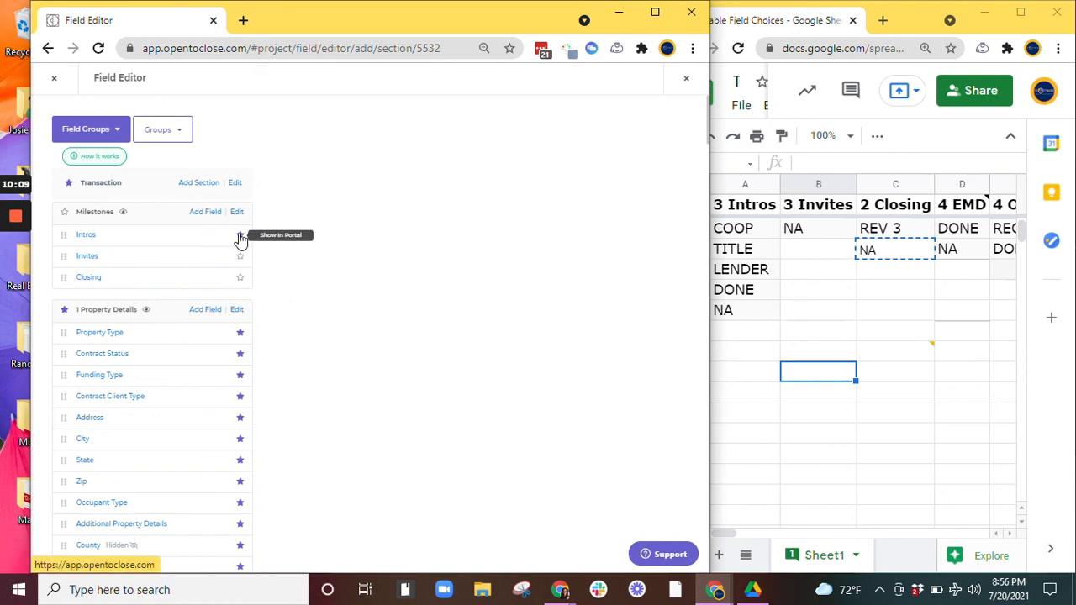
click(241, 234)
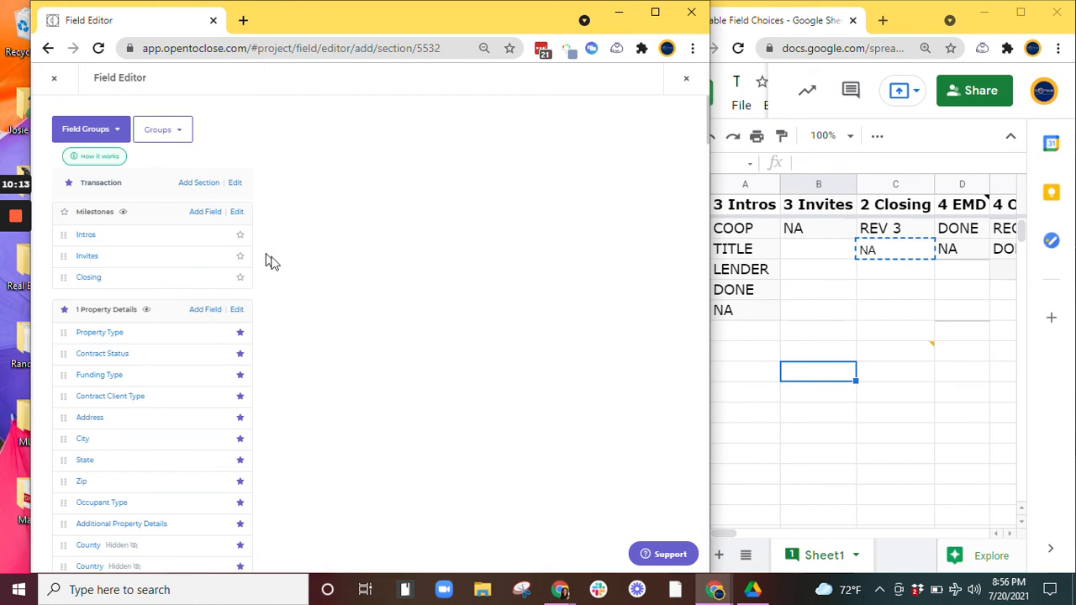
Step: Examine the values listed in the spreadsheet's 4 EMD column
click(973, 335)
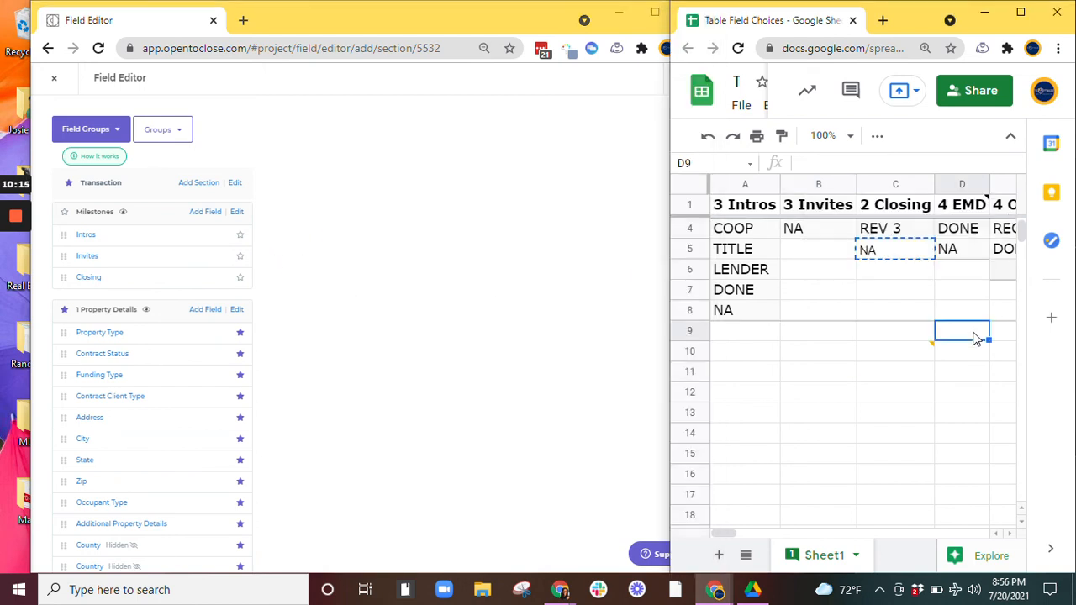
scroll(975, 372, up, 1)
click(961, 273)
click(963, 253)
click(961, 233)
click(962, 272)
click(960, 230)
click(963, 250)
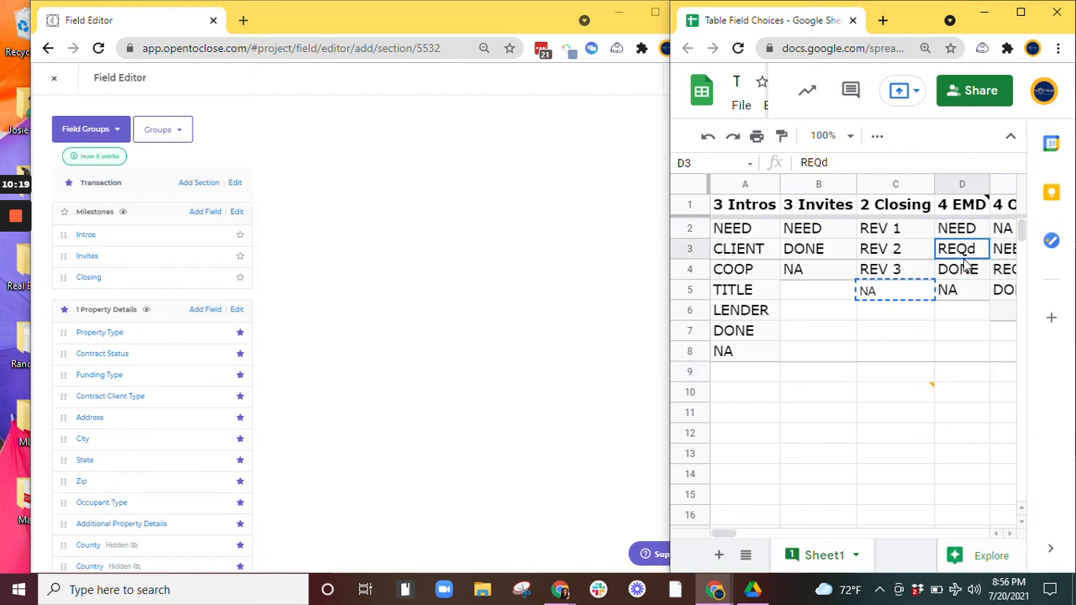
Step: Set the Closing, Invites and Intros fields to show in the portal
click(239, 278)
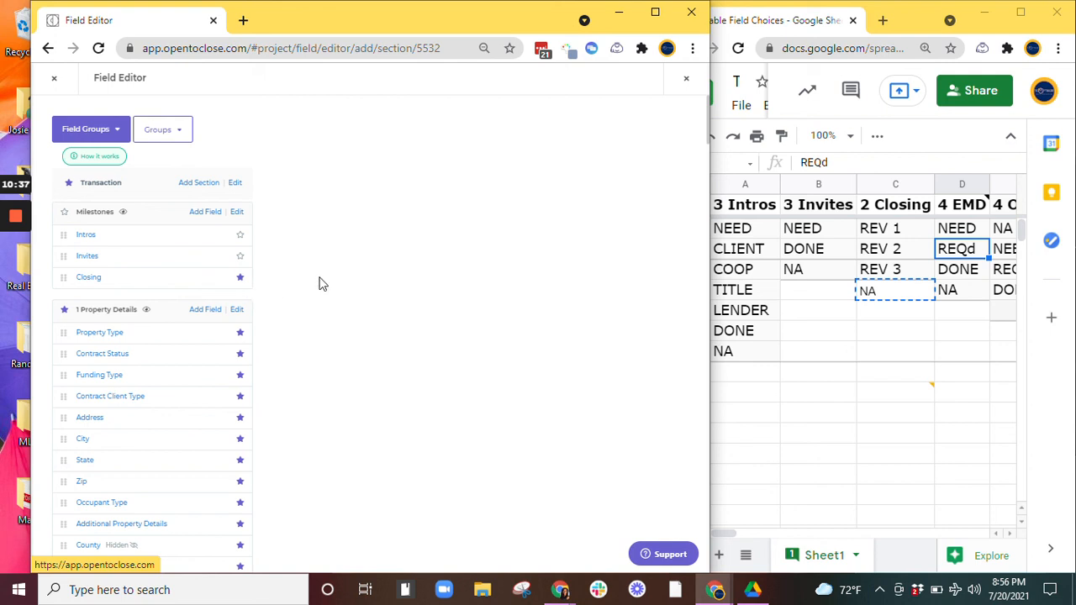
click(240, 263)
click(241, 239)
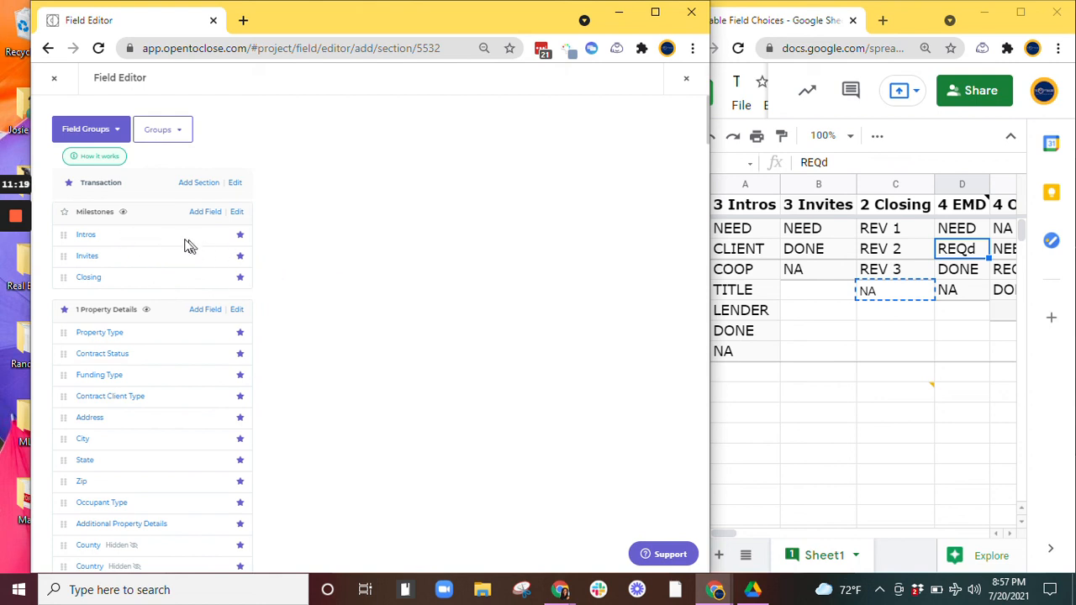
Step: Select the Intros field's name text in the Milestones section
double_click(179, 255)
click(181, 256)
drag(282, 224, 290, 245)
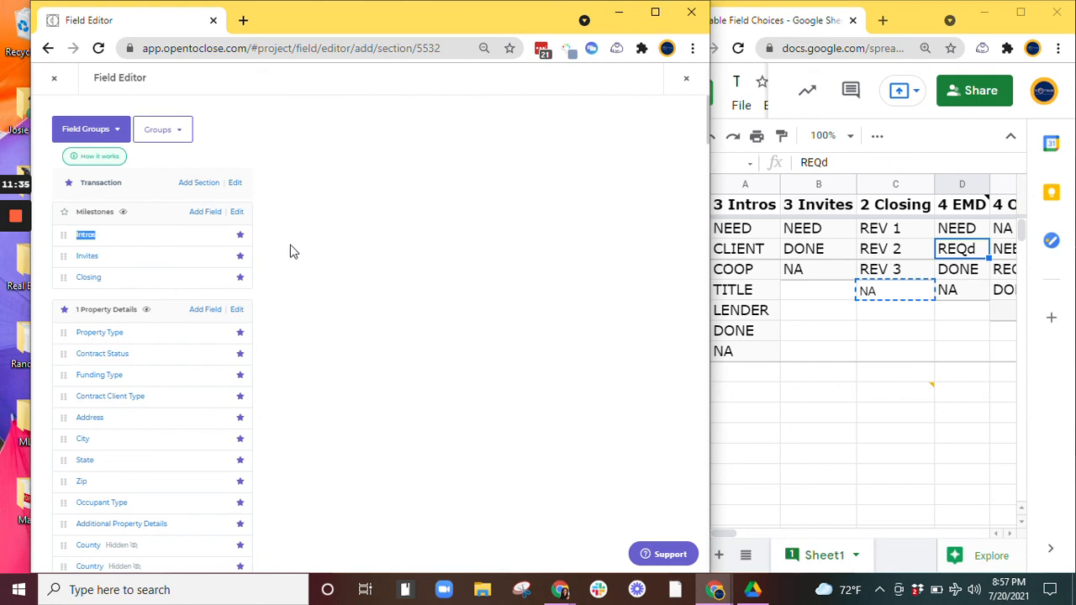